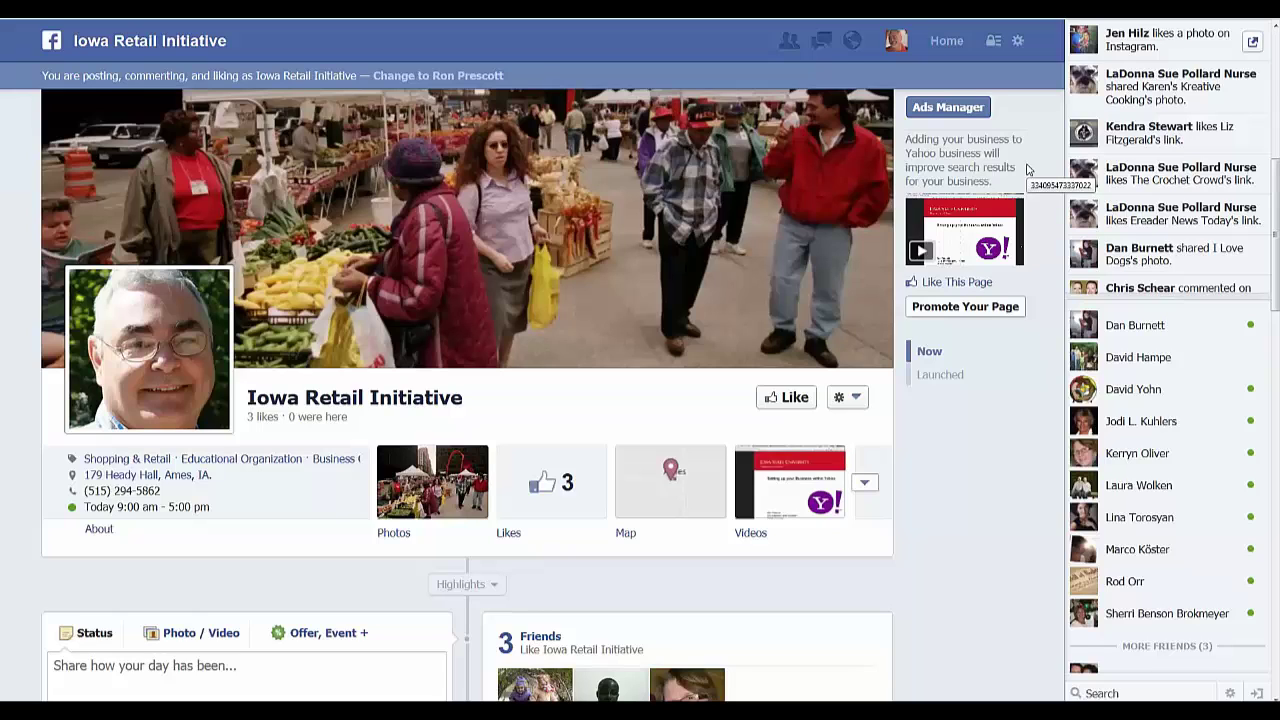
Step: Start a new ad from the Ads Manager and set its destination to the external URL icip.iastate.edu/IRI
{"action": "left_click", "coordinate": [947, 110]}
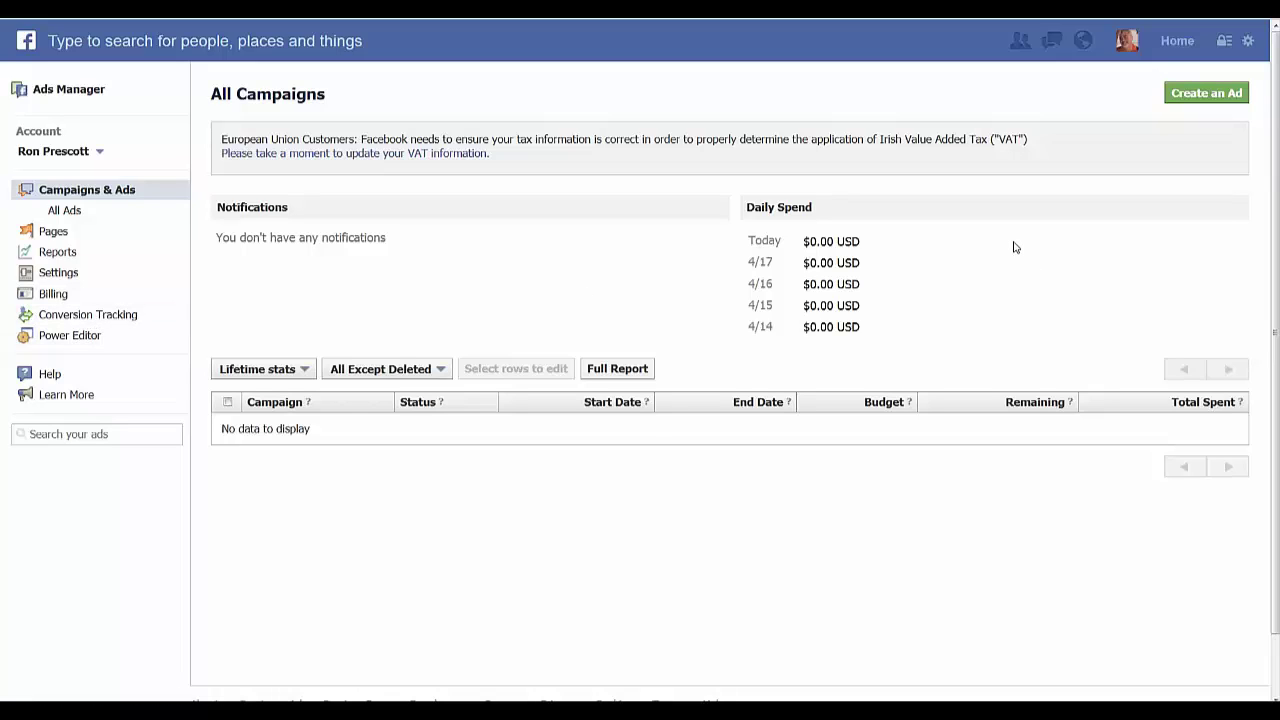
{"action": "left_click", "coordinate": [1204, 95]}
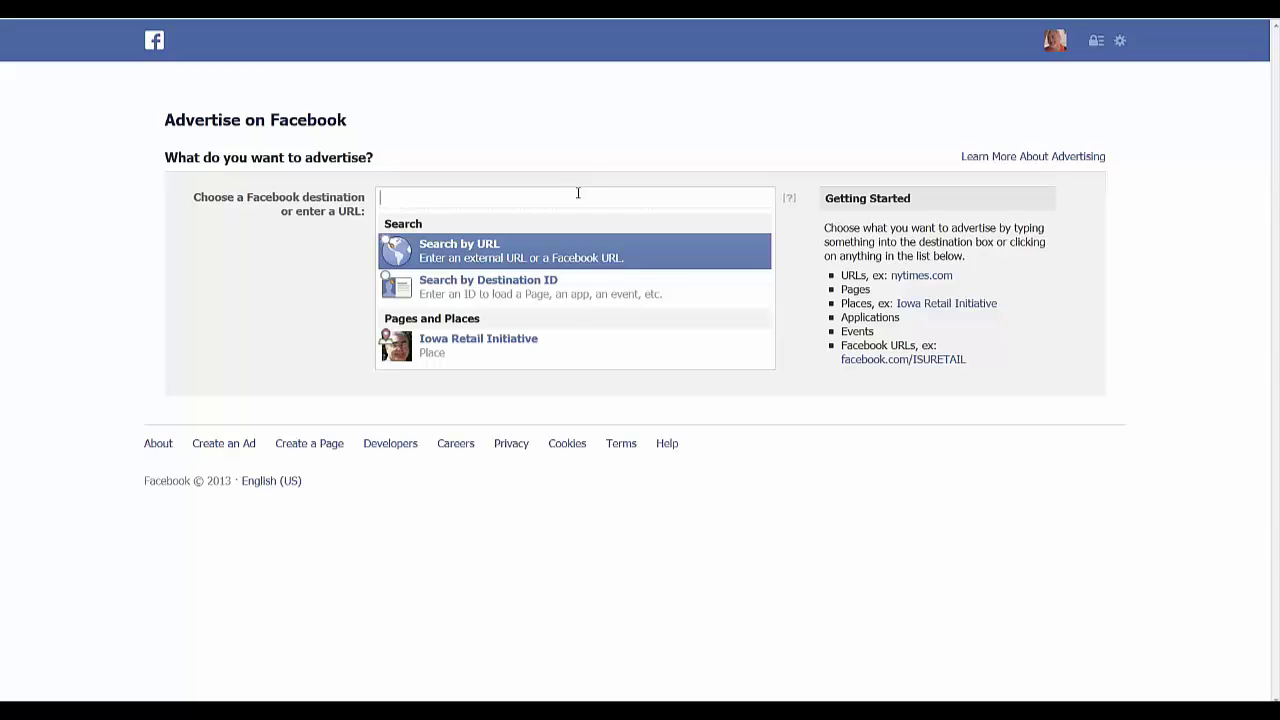
{"action": "type", "text": "ic"}
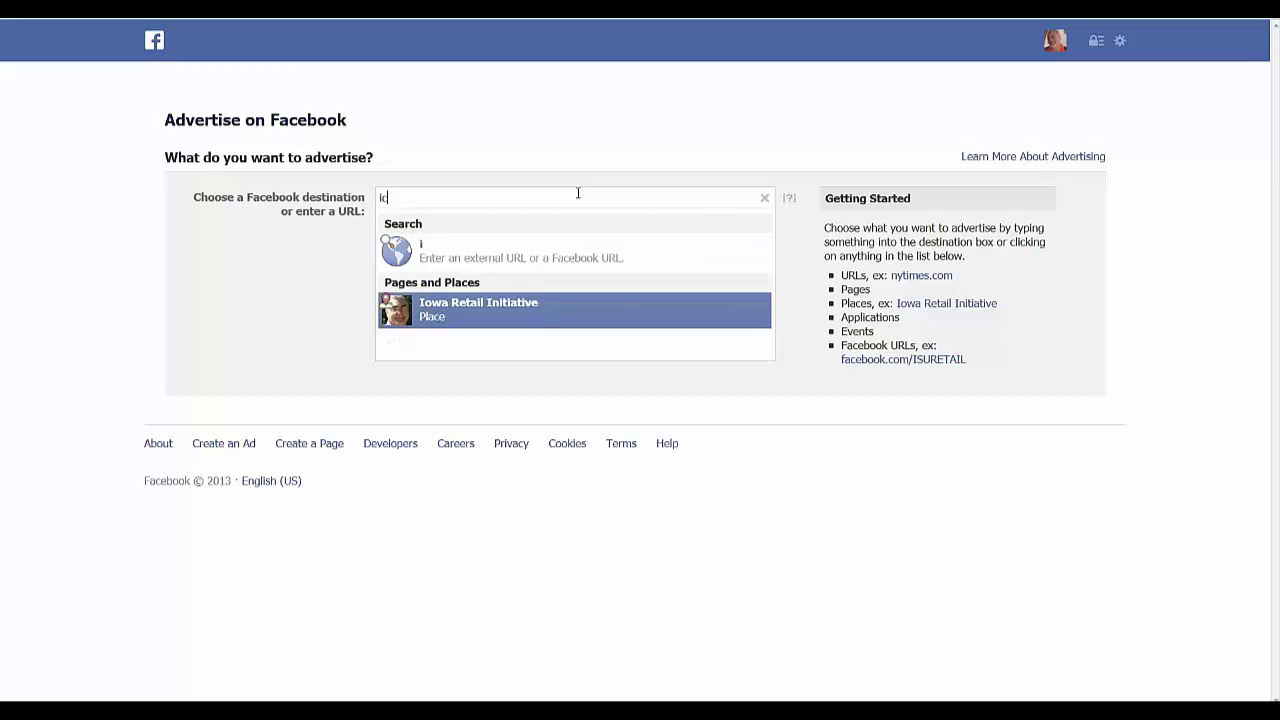
{"action": "type", "text": "ip.ia"}
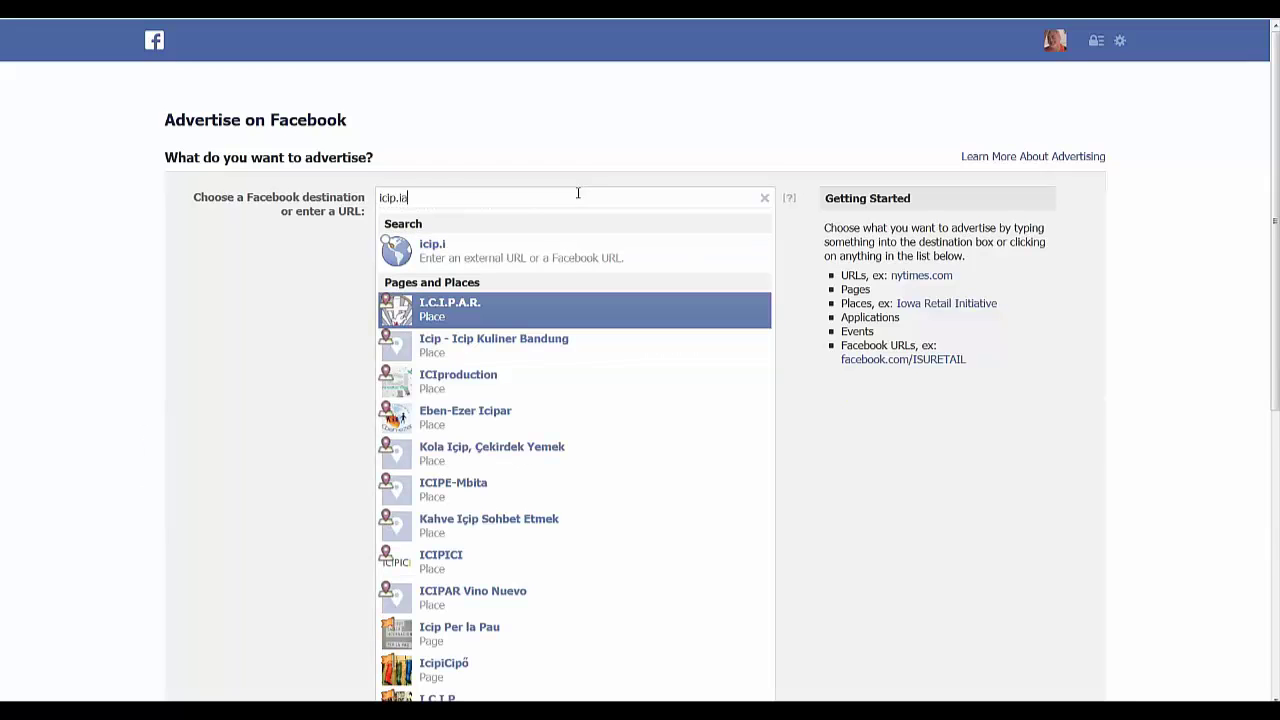
{"action": "type", "text": "state.edu/IRI"}
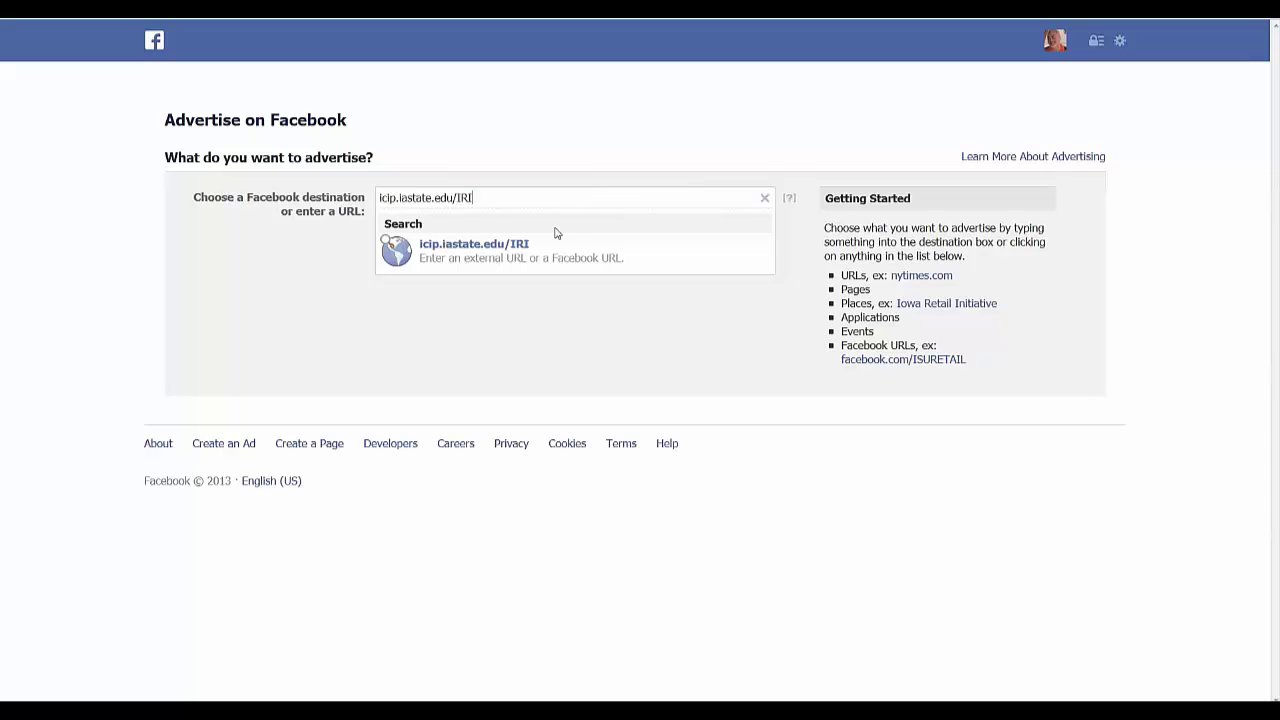
{"action": "left_click", "coordinate": [537, 258]}
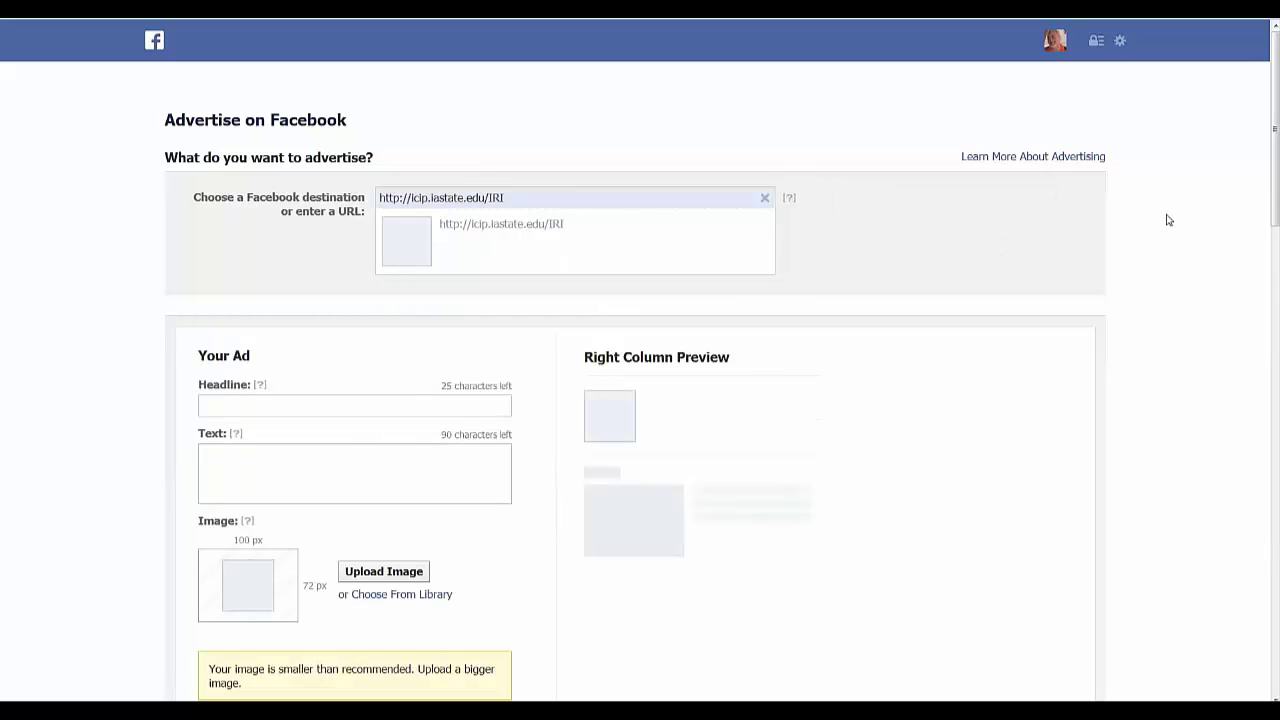
Step: Enter the ad headline "IA Retail Analysis Report"
{"action": "scroll", "coordinate": [1176, 304], "scroll_direction": "down", "scroll_amount": 2}
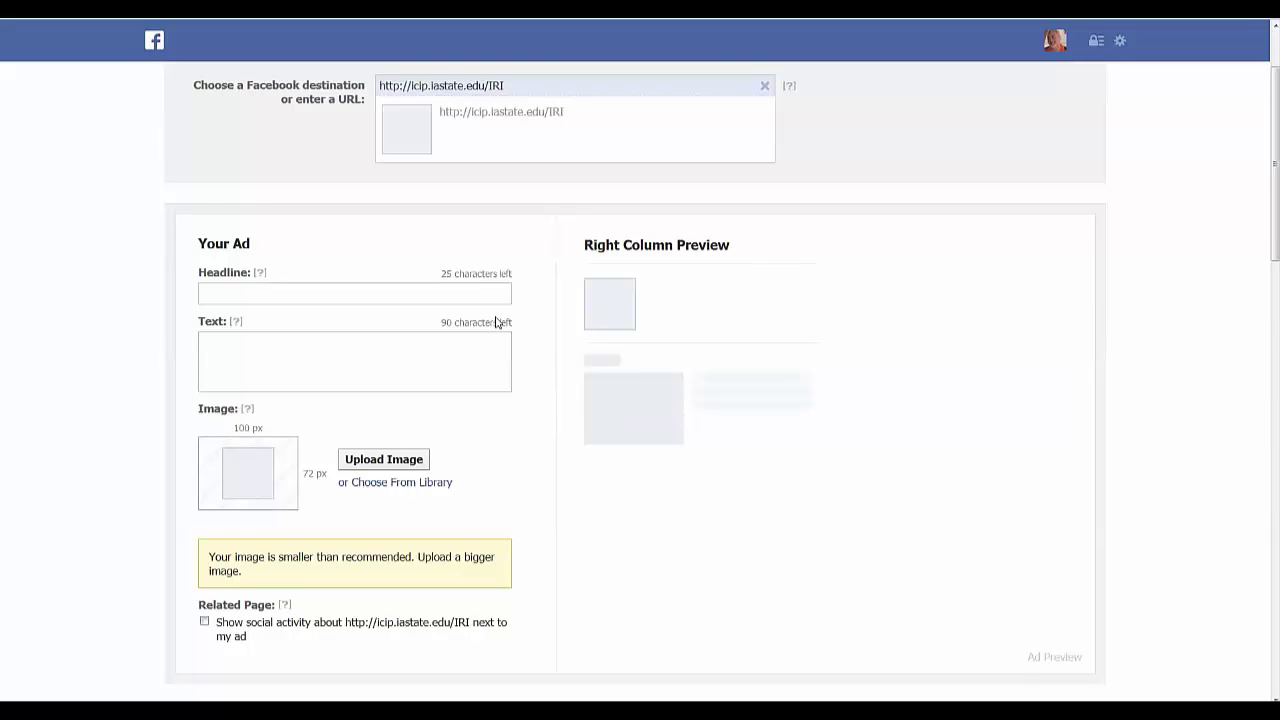
{"action": "left_click", "coordinate": [340, 292]}
{"action": "type", "text": "IA Ret"}
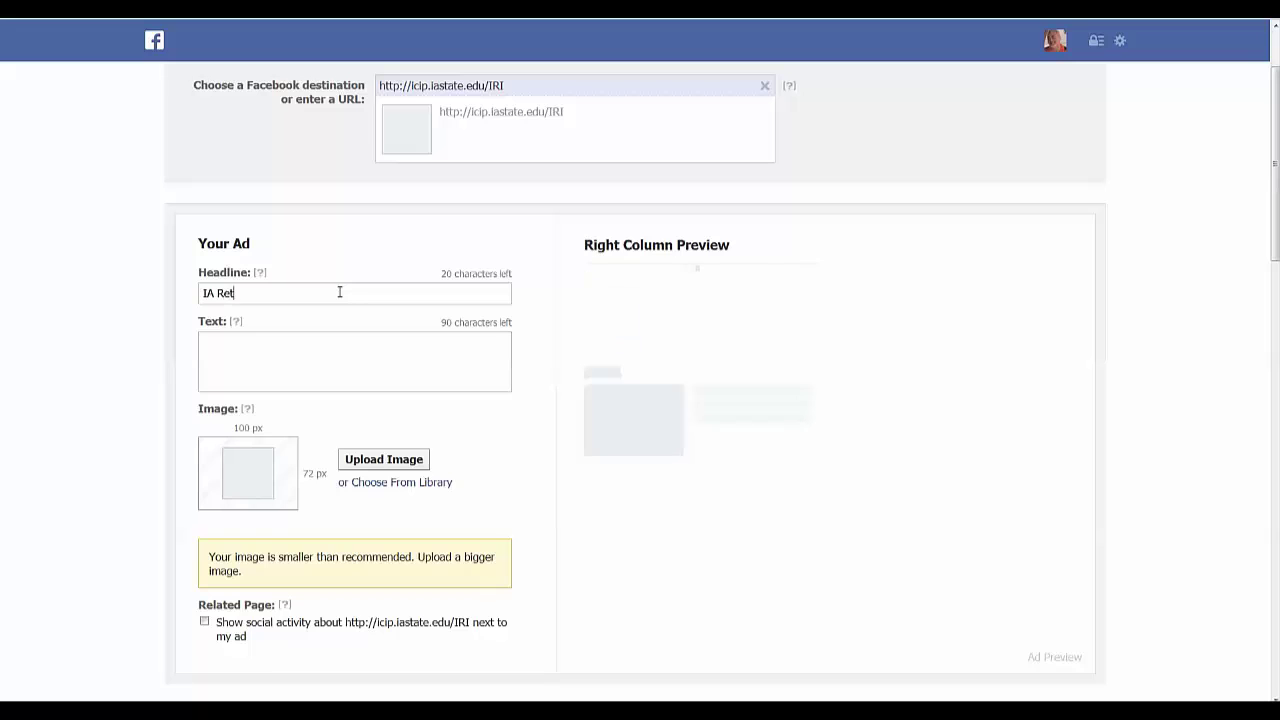
{"action": "type", "text": "ail Analaysi"}
{"action": "key", "text": "BackSpace"}
{"action": "key", "text": "BackSpace"}
{"action": "key", "text": "BackSpace"}
{"action": "key", "text": "BackSpace"}
{"action": "type", "text": "ysis Report"}
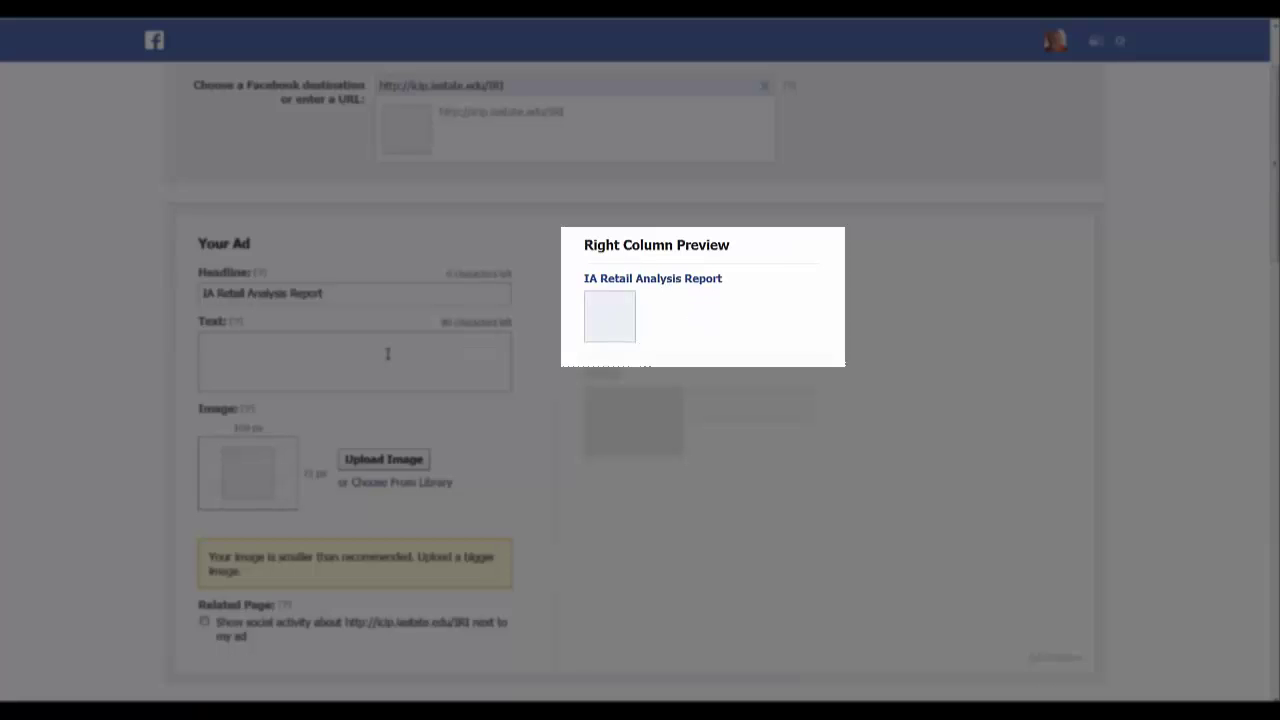
Step: Write the ad text "ISU Extension and Outreach has updated the Iowa Retail Analysis report for 2012."
{"action": "left_click", "coordinate": [296, 342]}
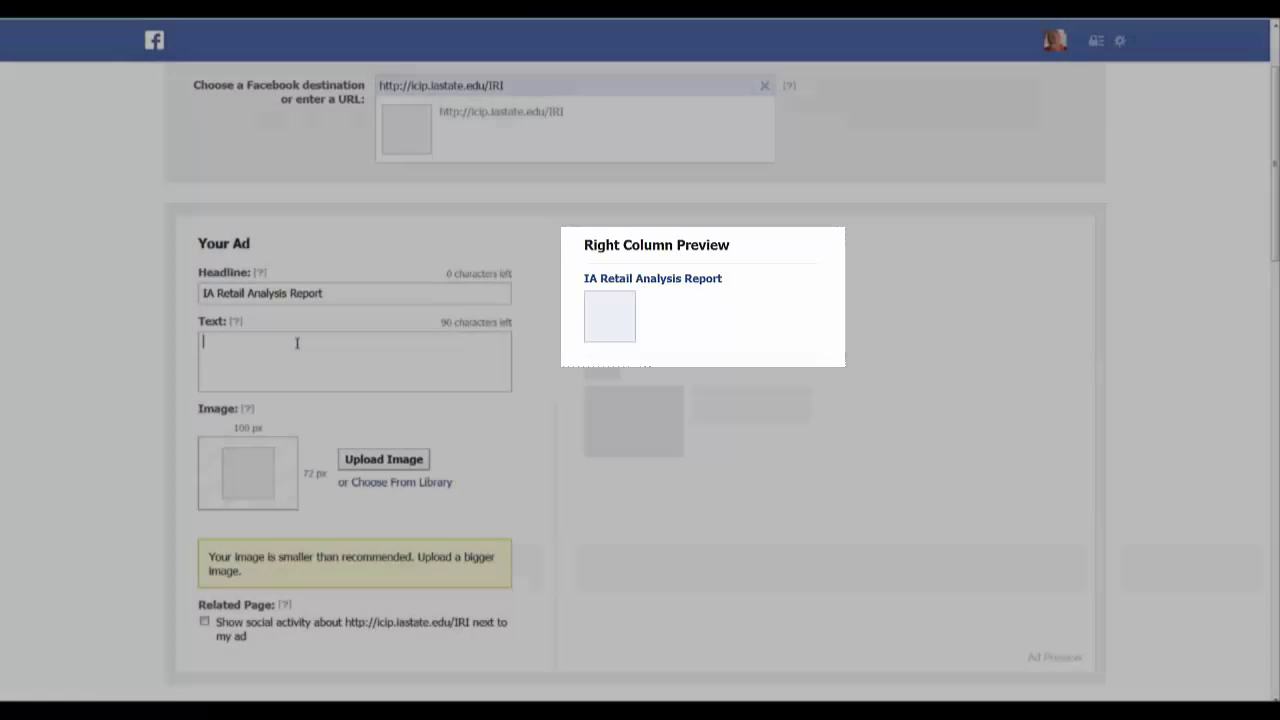
{"action": "type", "text": "ISU "}
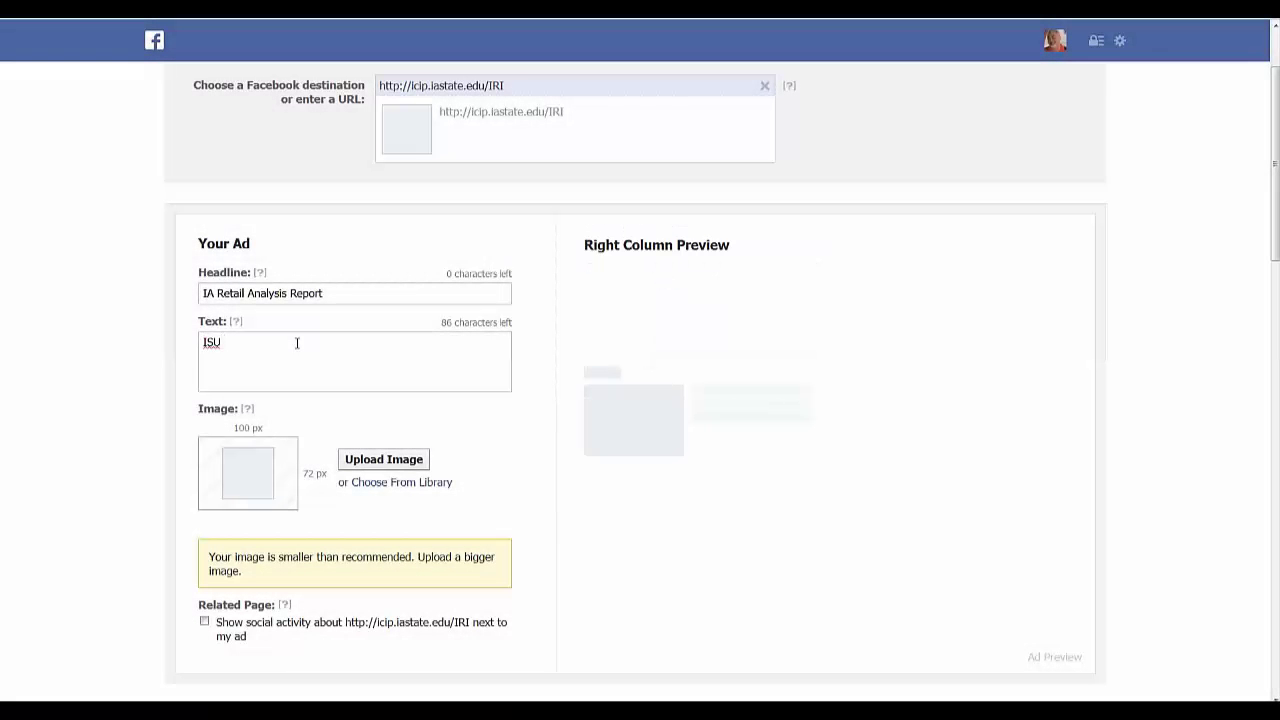
{"action": "type", "text": "Extension and Du"}
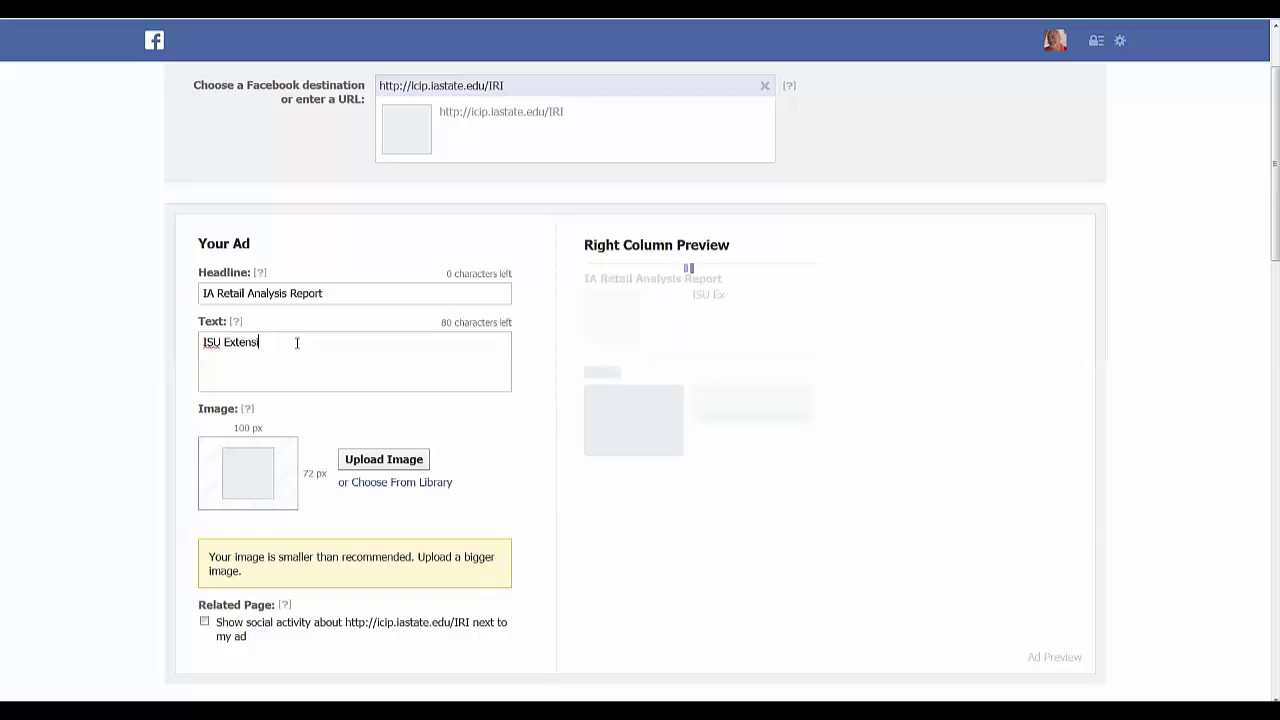
{"action": "type", "text": "treach "}
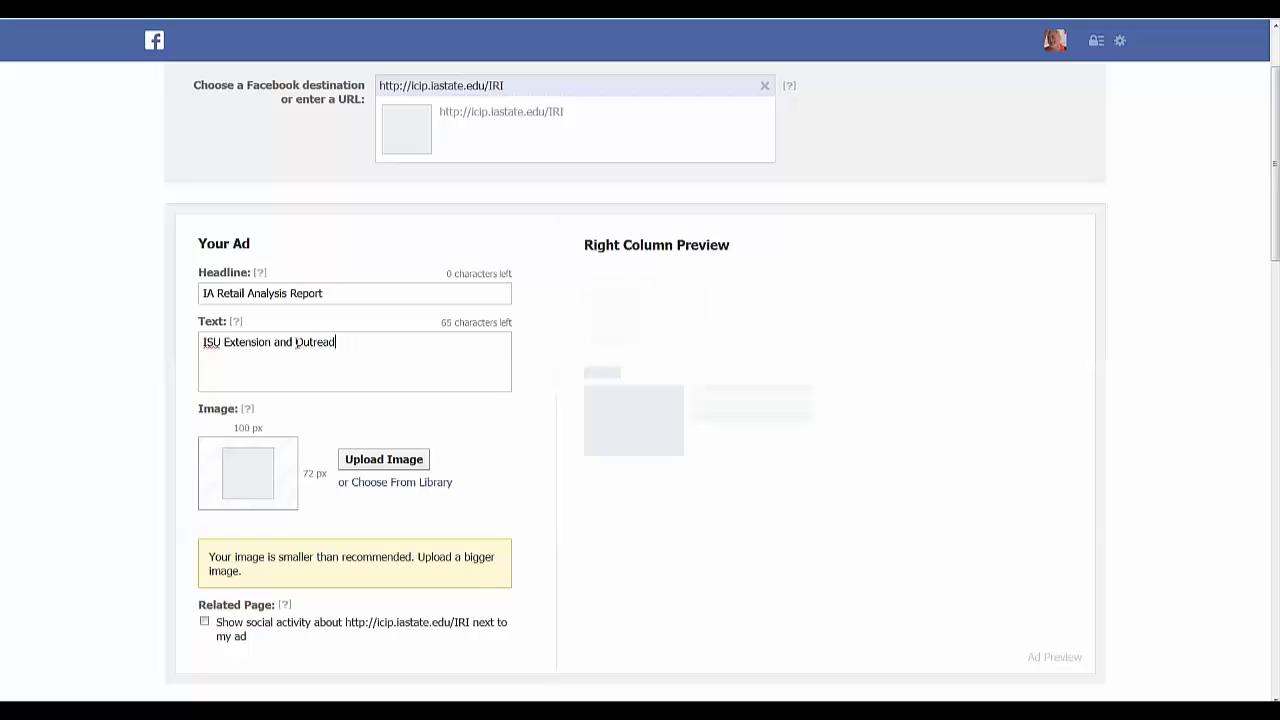
{"action": "type", "text": "has updated the Iowa Retail "}
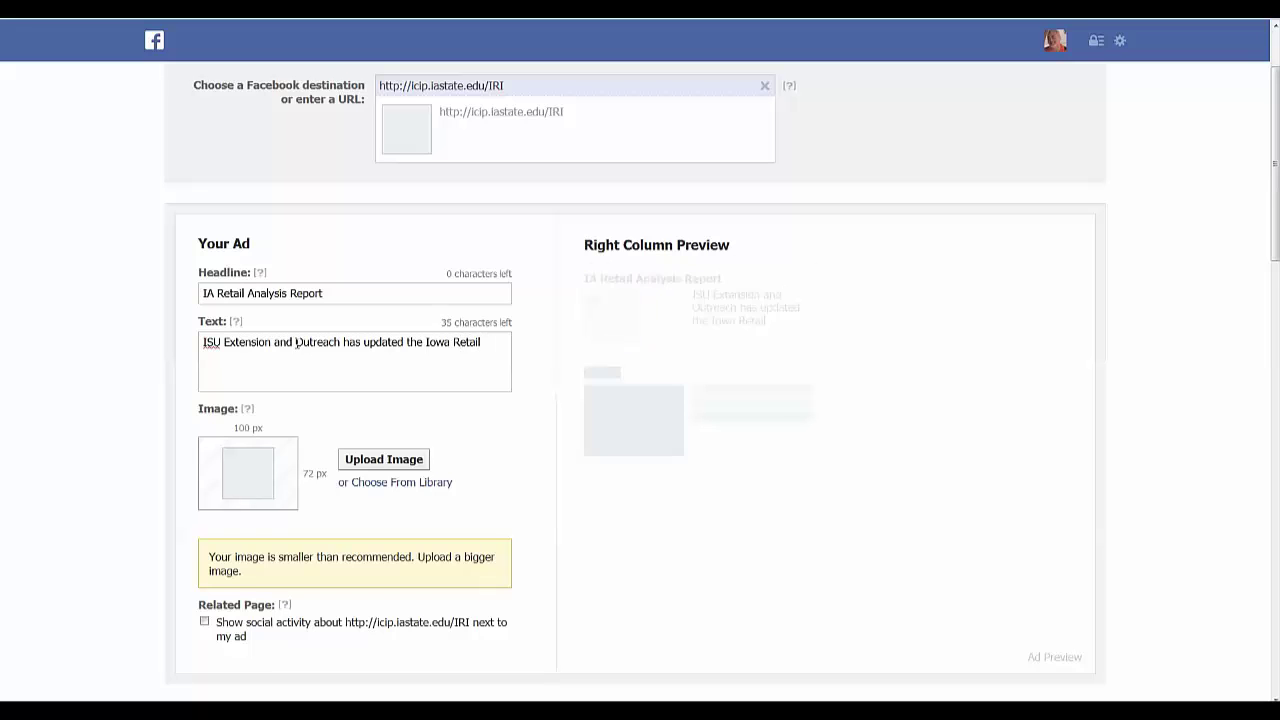
{"action": "type", "text": "Analysis report for "}
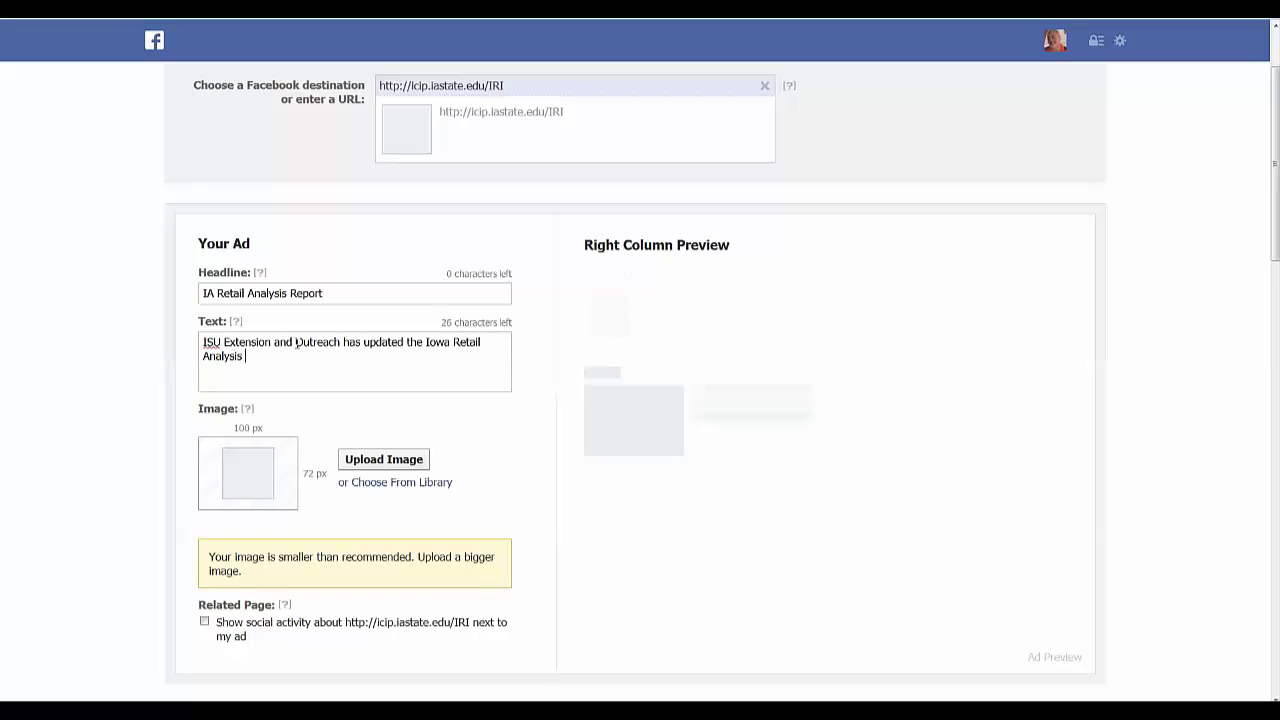
{"action": "type", "text": "2012."}
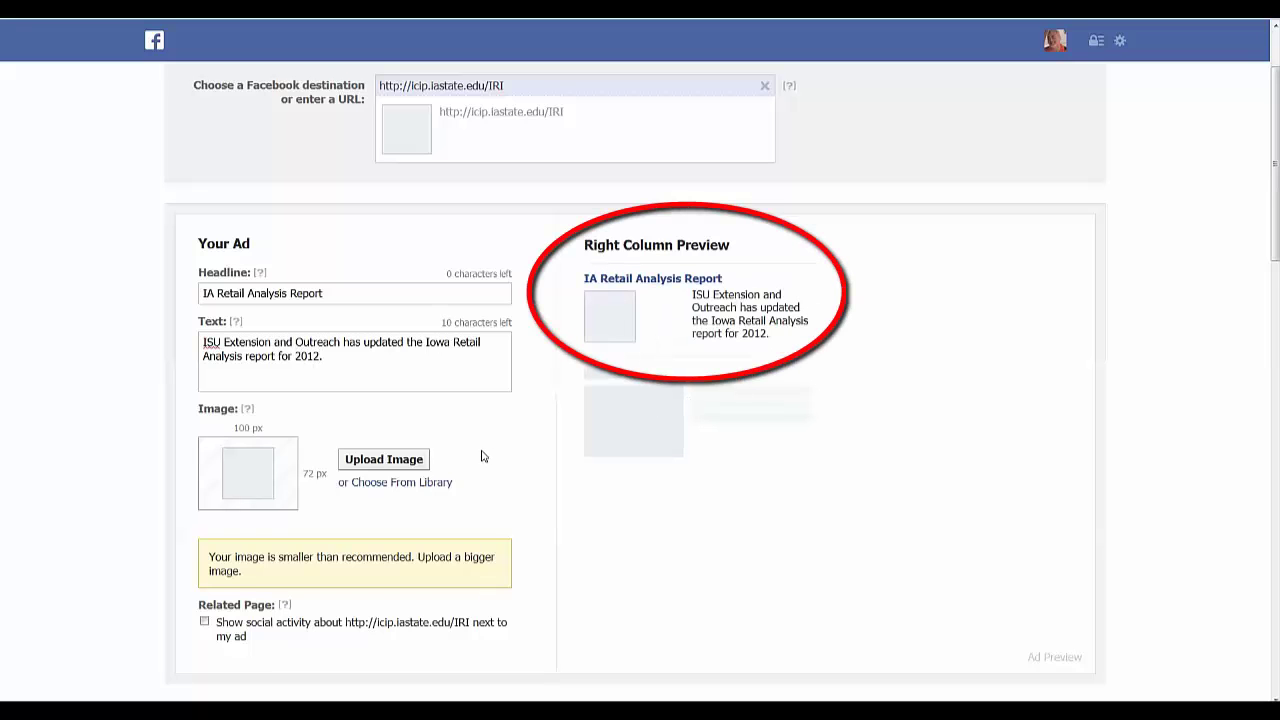
Step: Upload the "retail trade report" picture from the Documents library as the ad image
{"action": "left_click", "coordinate": [403, 463]}
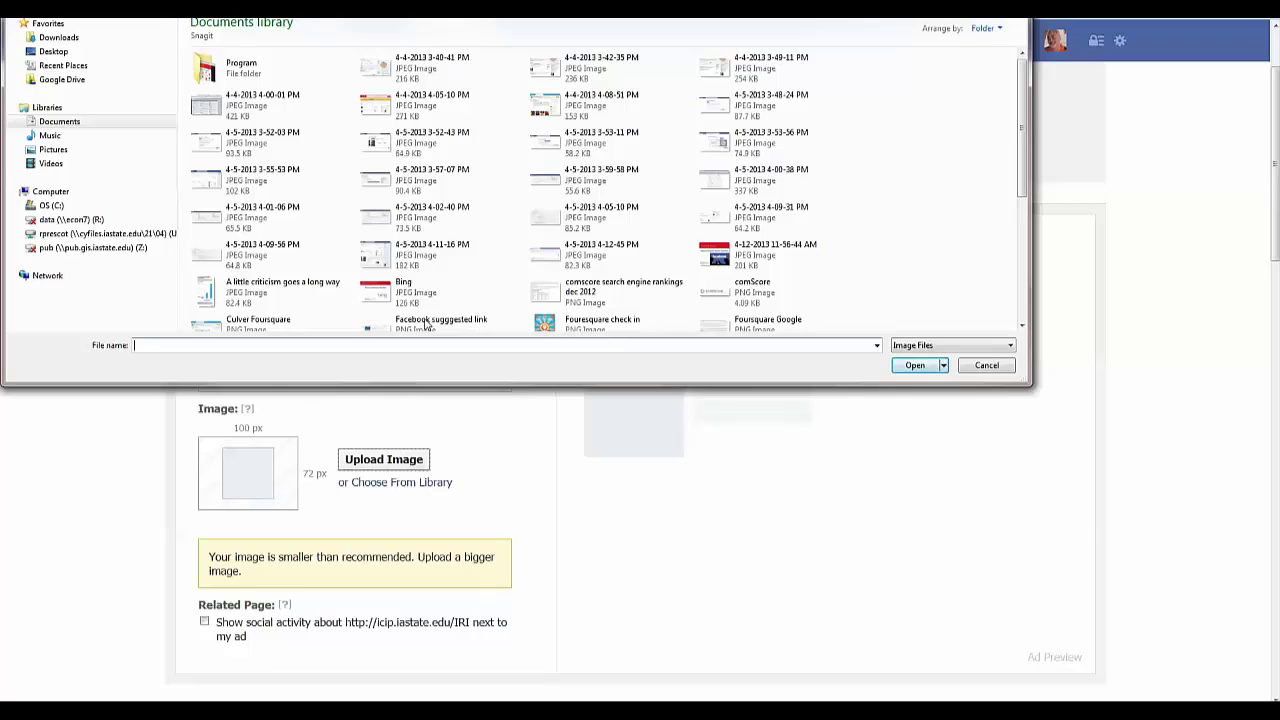
{"action": "left_click", "coordinate": [1024, 314]}
{"action": "left_click", "coordinate": [1024, 314]}
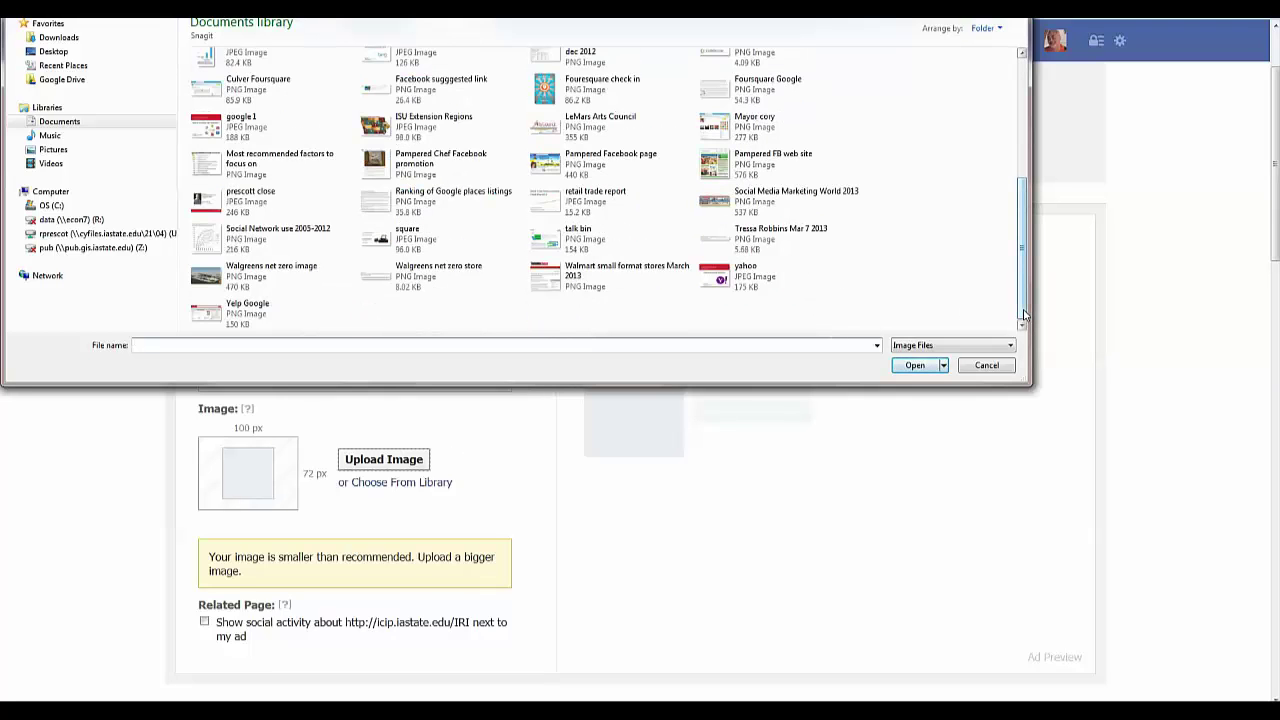
{"action": "double_click", "coordinate": [549, 202]}
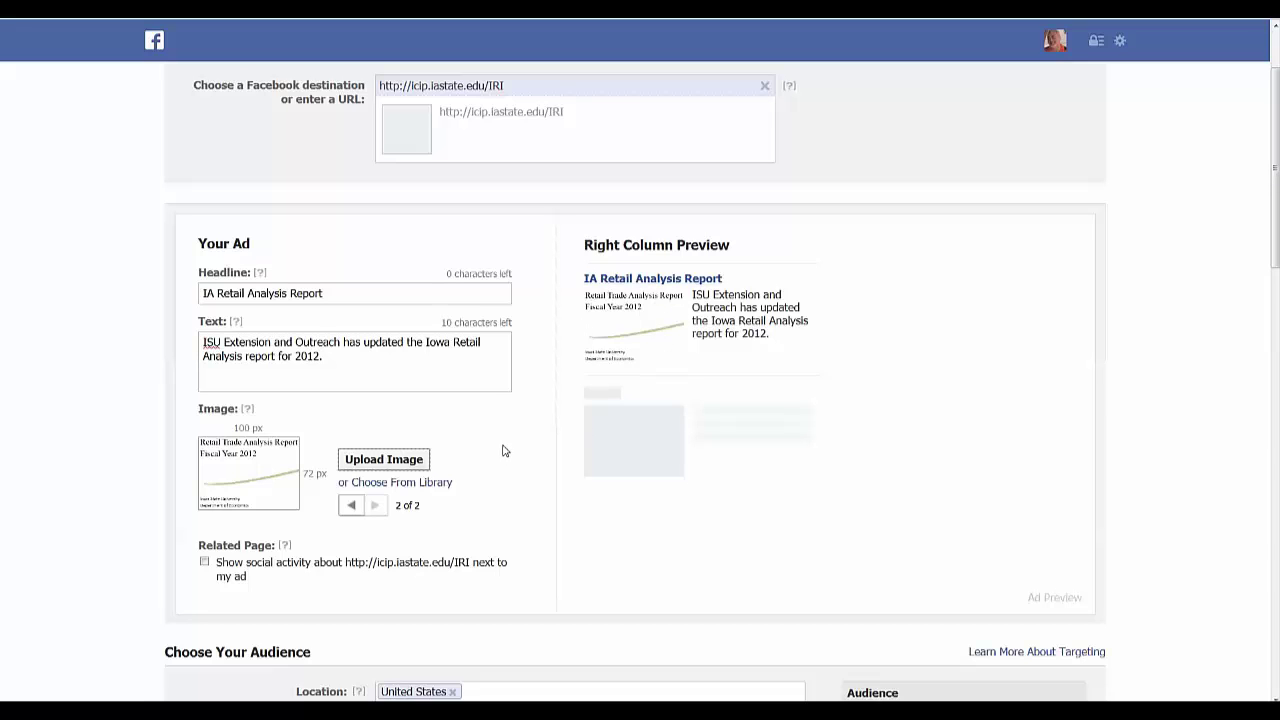
Step: Narrow the audience location within the United States by state to Iowa
{"action": "scroll", "coordinate": [505, 451], "scroll_direction": "down", "scroll_amount": 2}
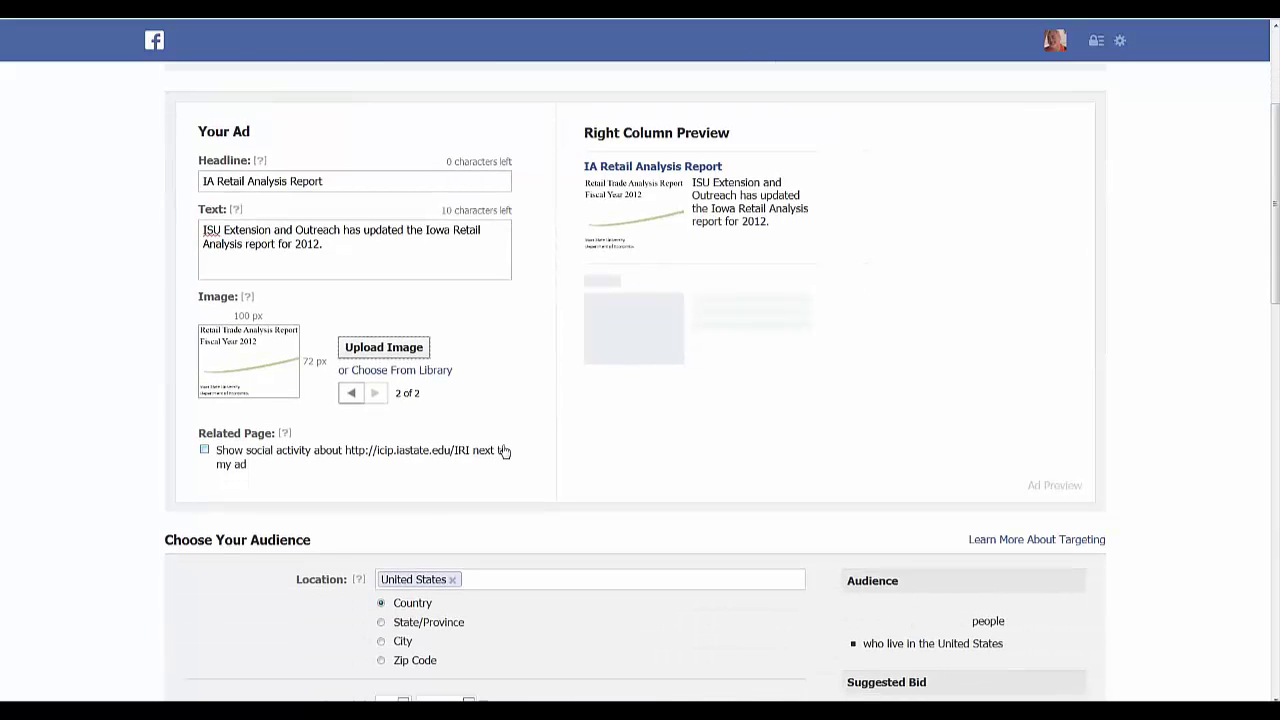
{"action": "scroll", "coordinate": [466, 477], "scroll_direction": "down", "scroll_amount": 2}
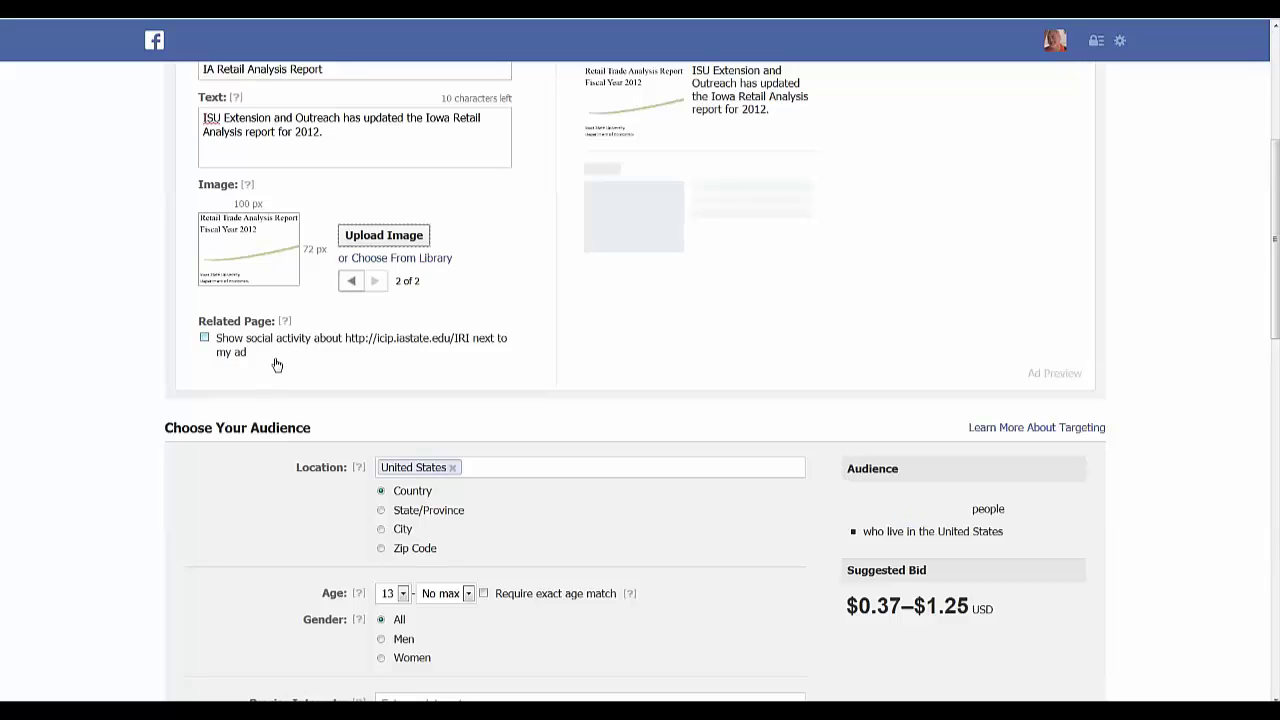
{"action": "scroll", "coordinate": [277, 365], "scroll_direction": "down", "scroll_amount": 3}
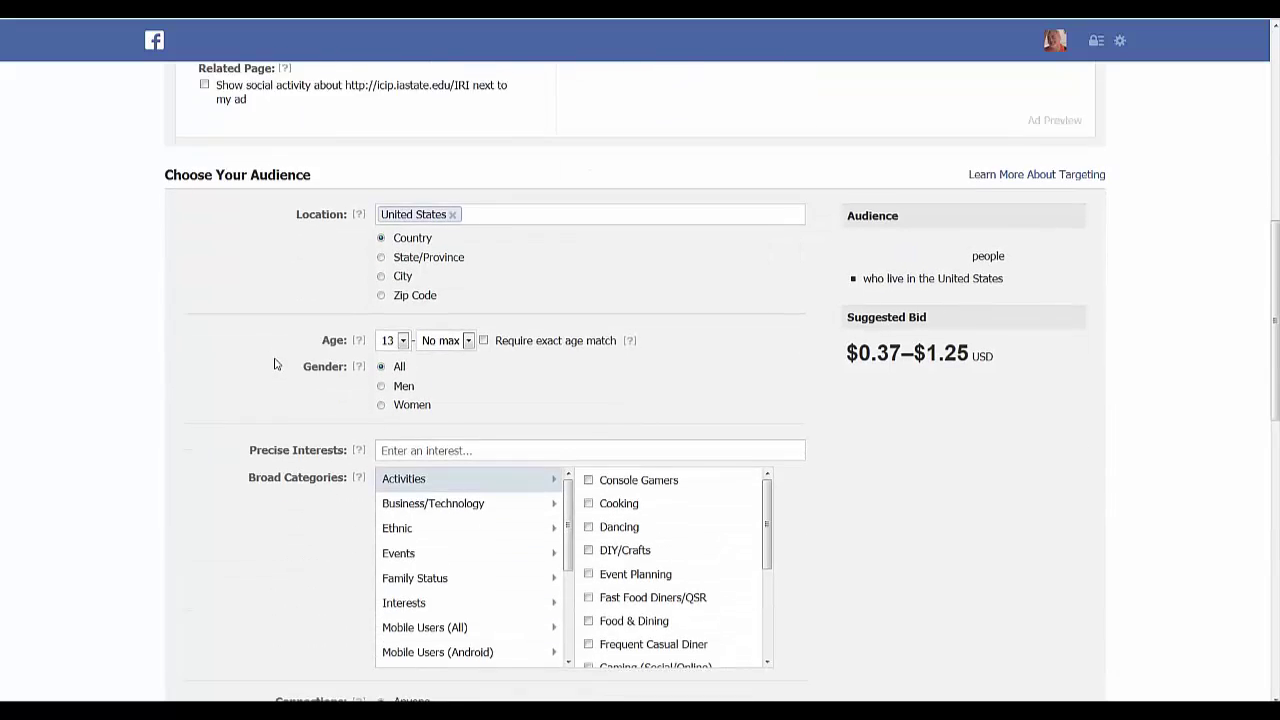
{"action": "scroll", "coordinate": [275, 365], "scroll_direction": "down", "scroll_amount": 1}
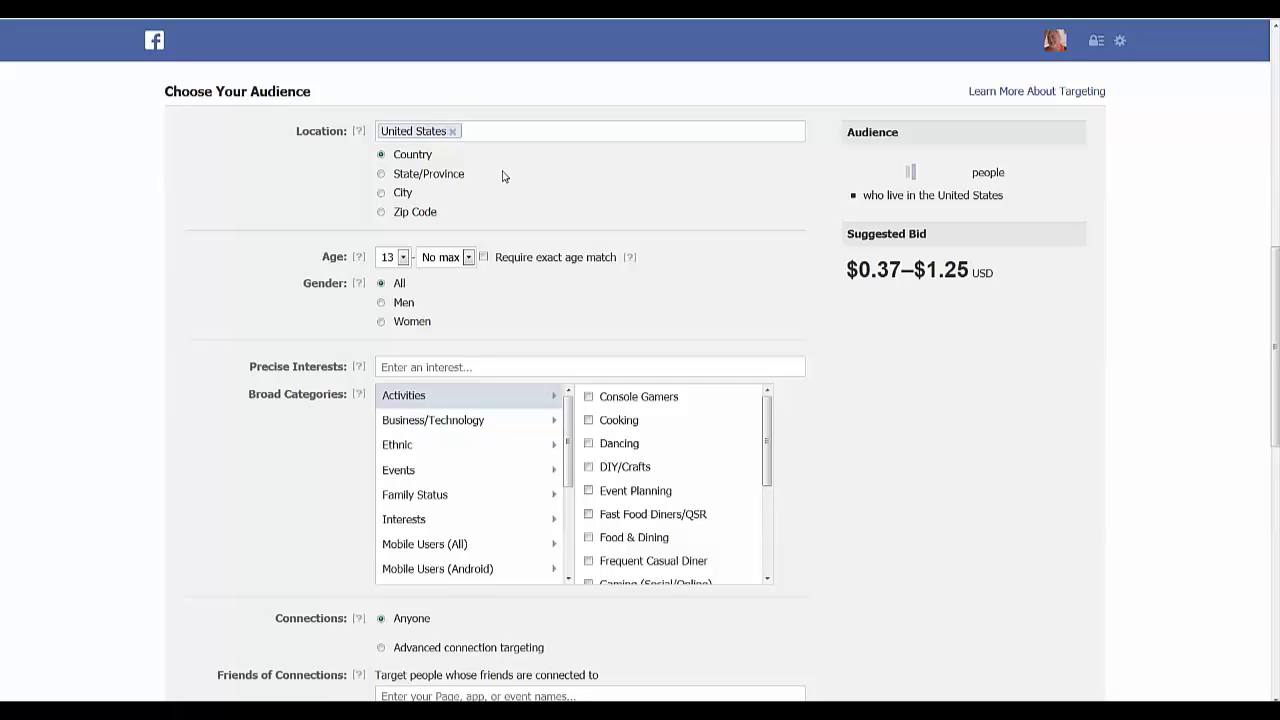
{"action": "left_click", "coordinate": [381, 175]}
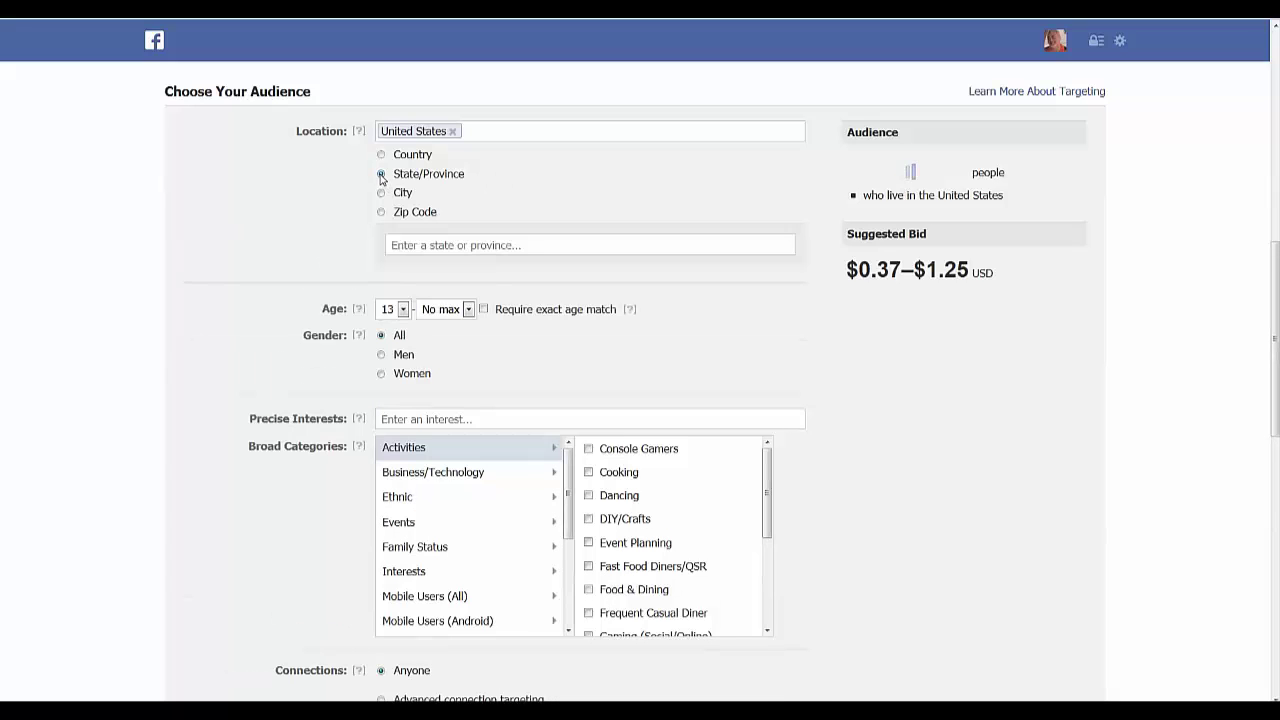
{"action": "left_click", "coordinate": [461, 245]}
{"action": "type", "text": "I"}
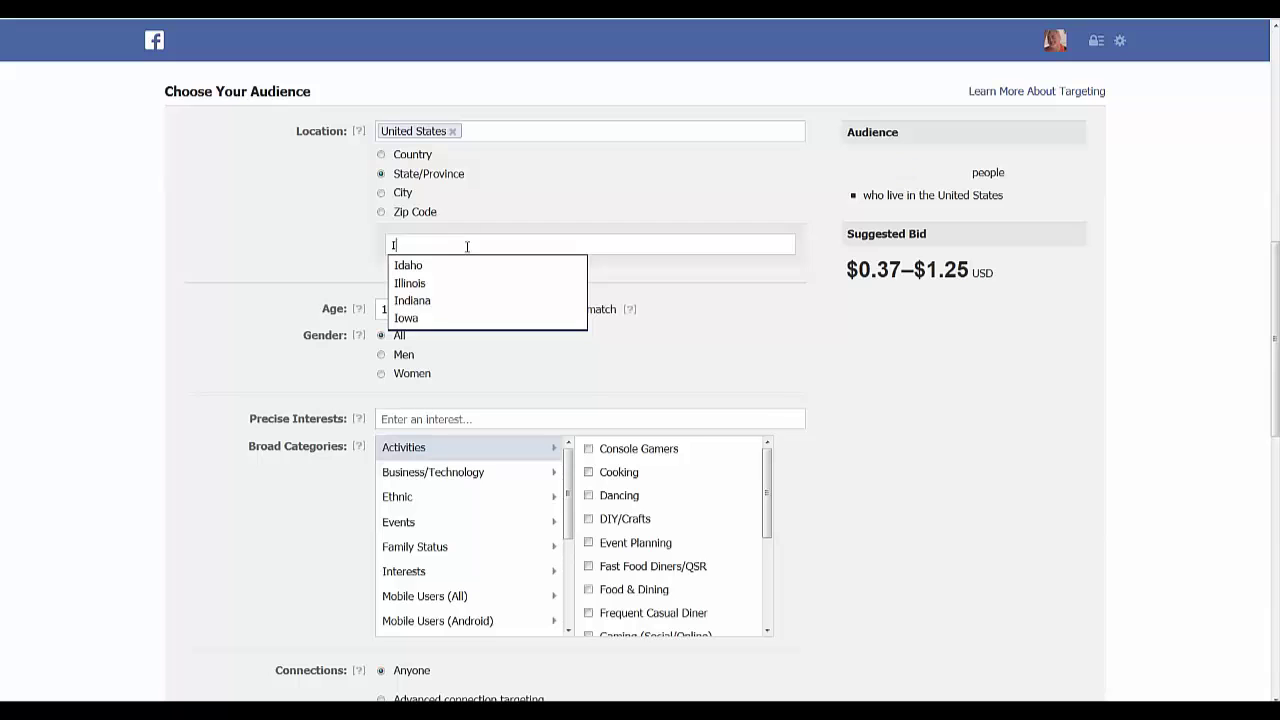
{"action": "left_click", "coordinate": [432, 318]}
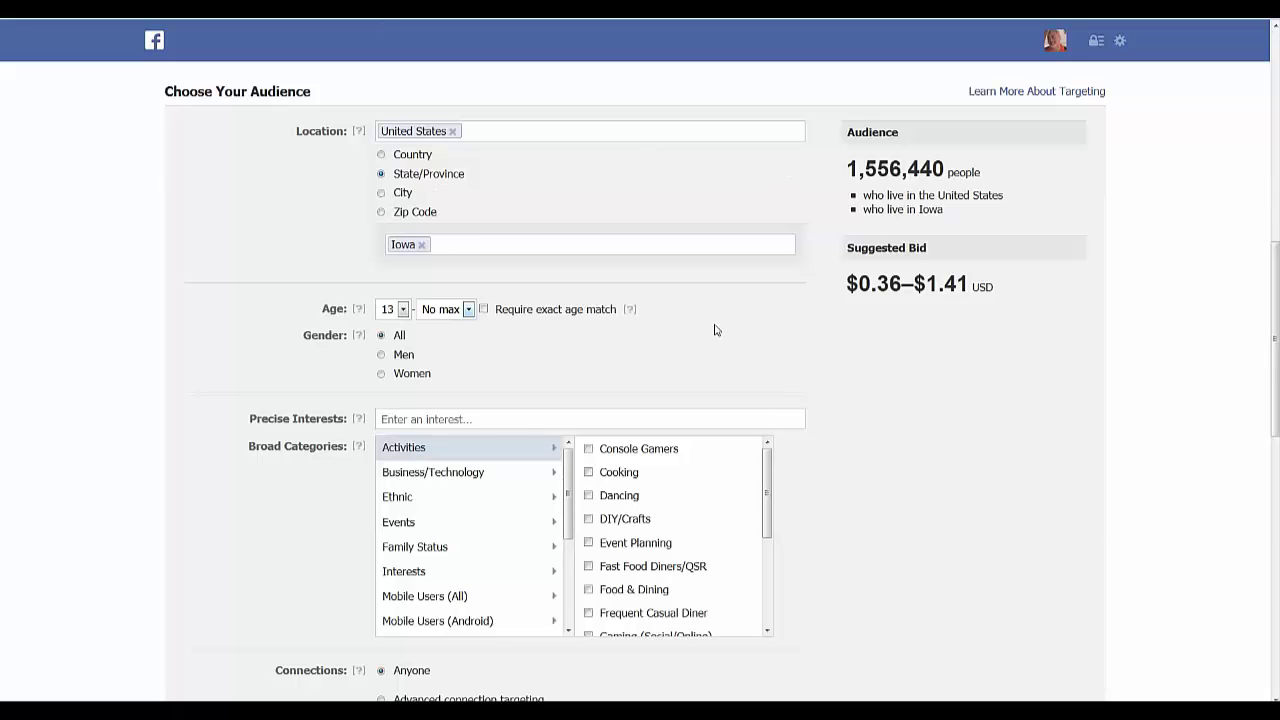
Step: Set the audience's minimum age to 20
{"action": "scroll", "coordinate": [707, 330], "scroll_direction": "down", "scroll_amount": 2}
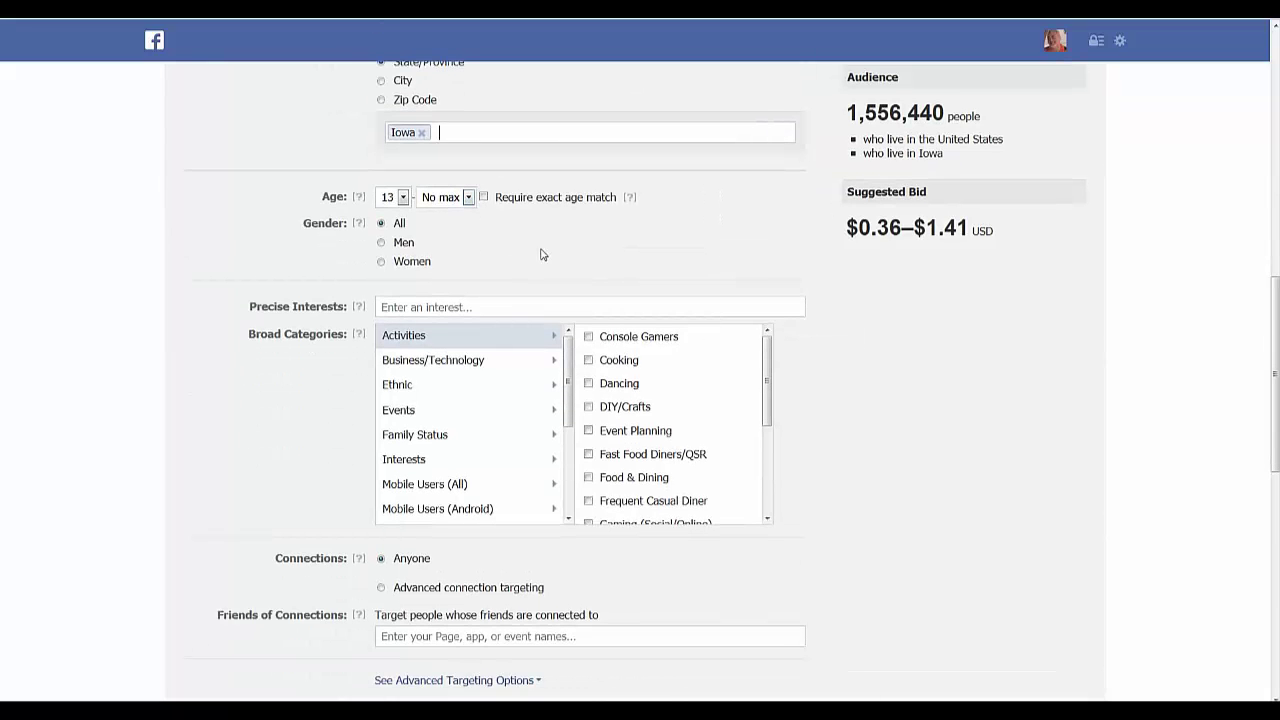
{"action": "left_click", "coordinate": [403, 198]}
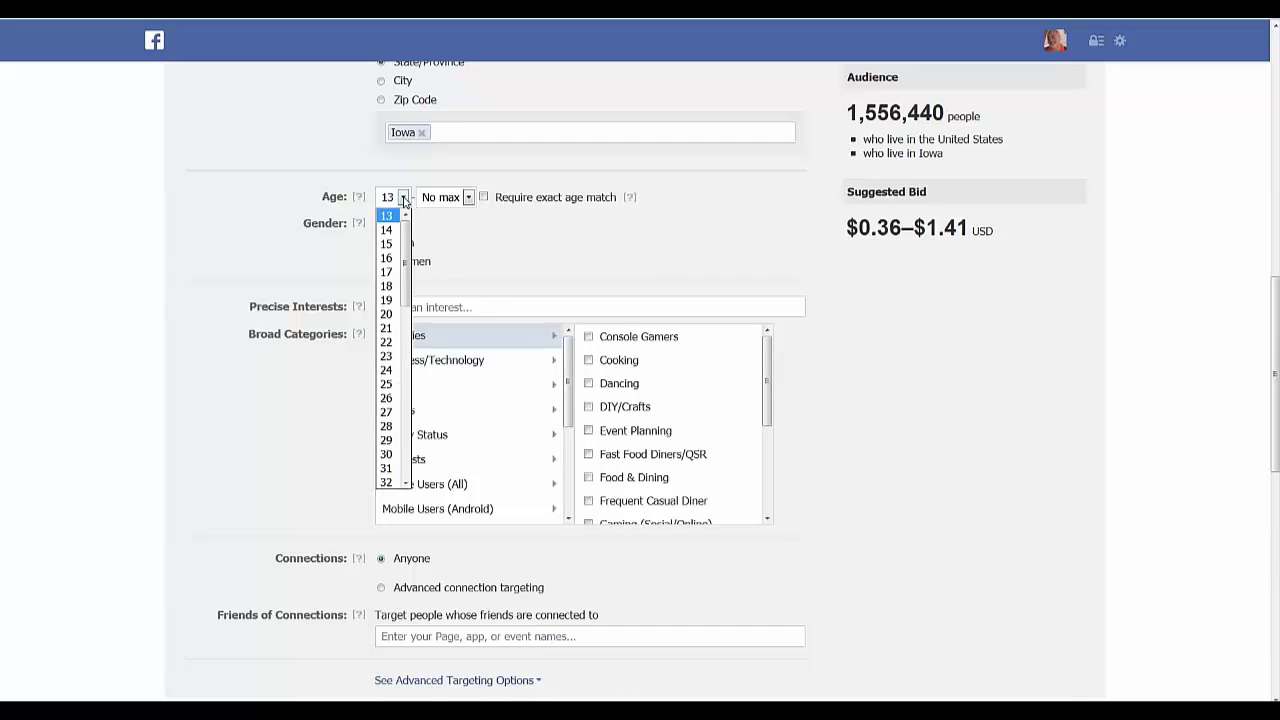
{"action": "left_click", "coordinate": [386, 316]}
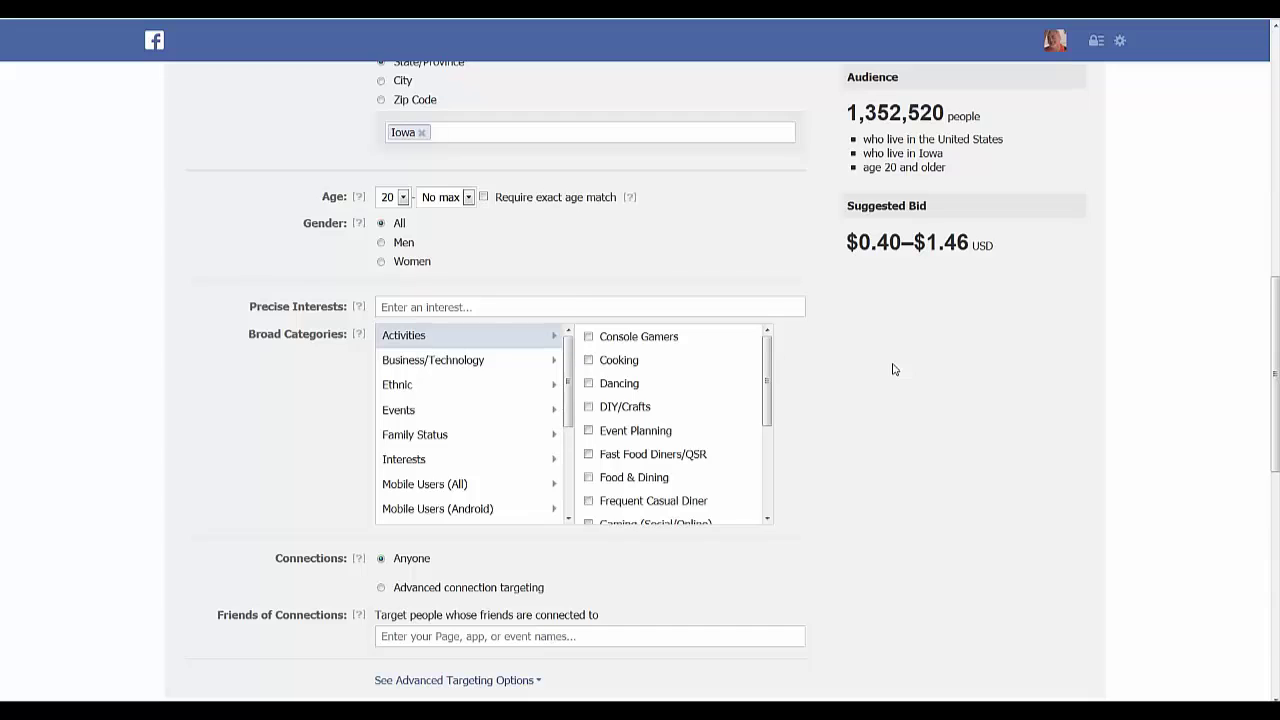
Step: Add the topic #Retail to the audience's precise interests
{"action": "scroll", "coordinate": [894, 369], "scroll_direction": "down", "scroll_amount": 1}
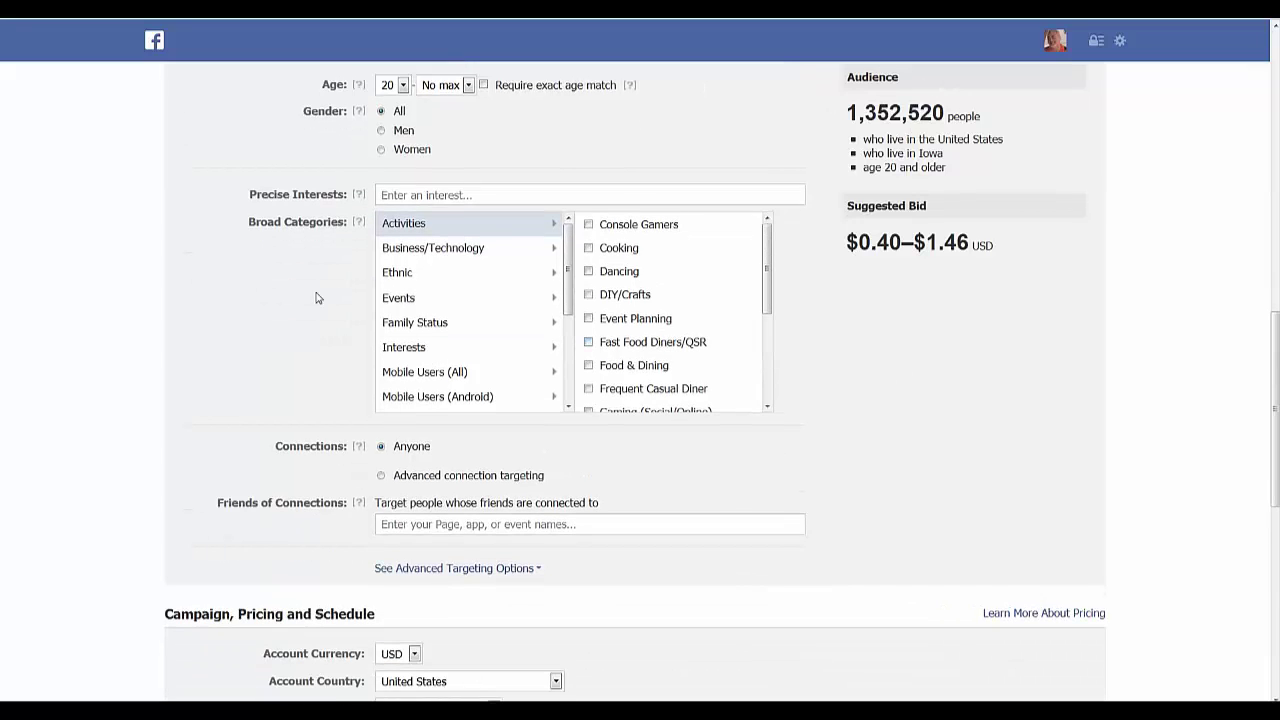
{"action": "left_click", "coordinate": [415, 195]}
{"action": "type", "text": "Retail"}
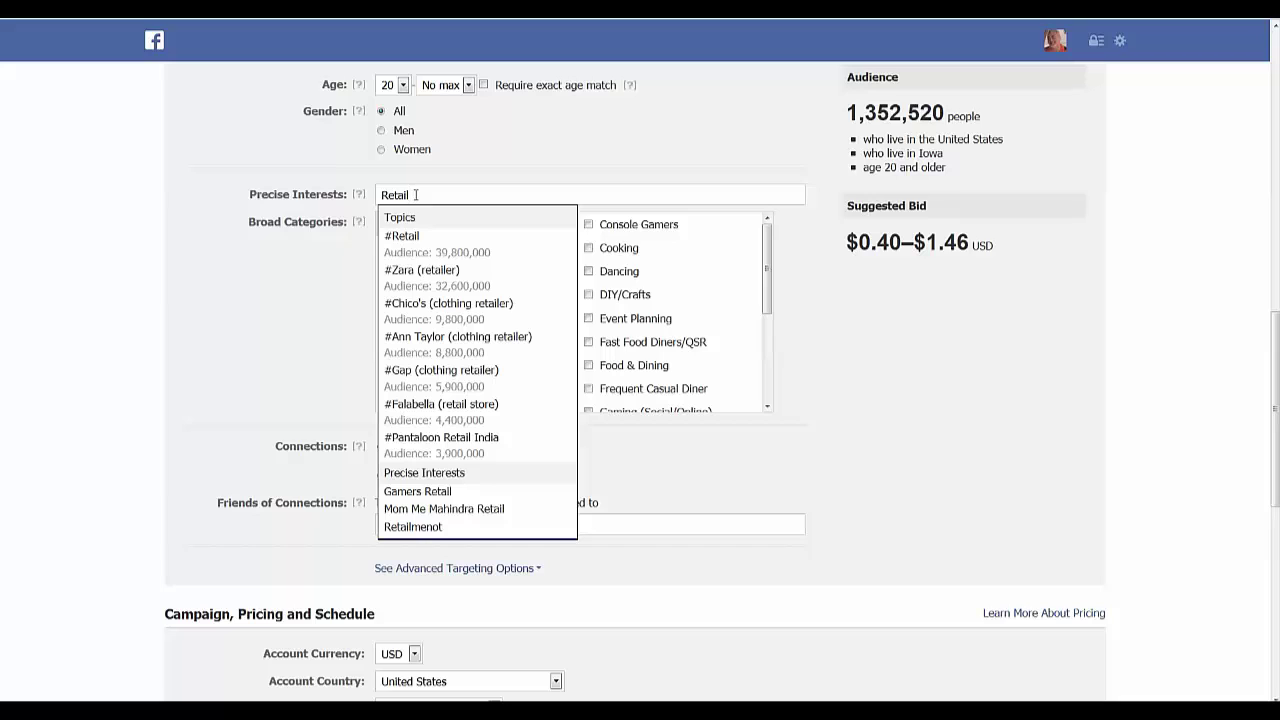
{"action": "left_click", "coordinate": [432, 245]}
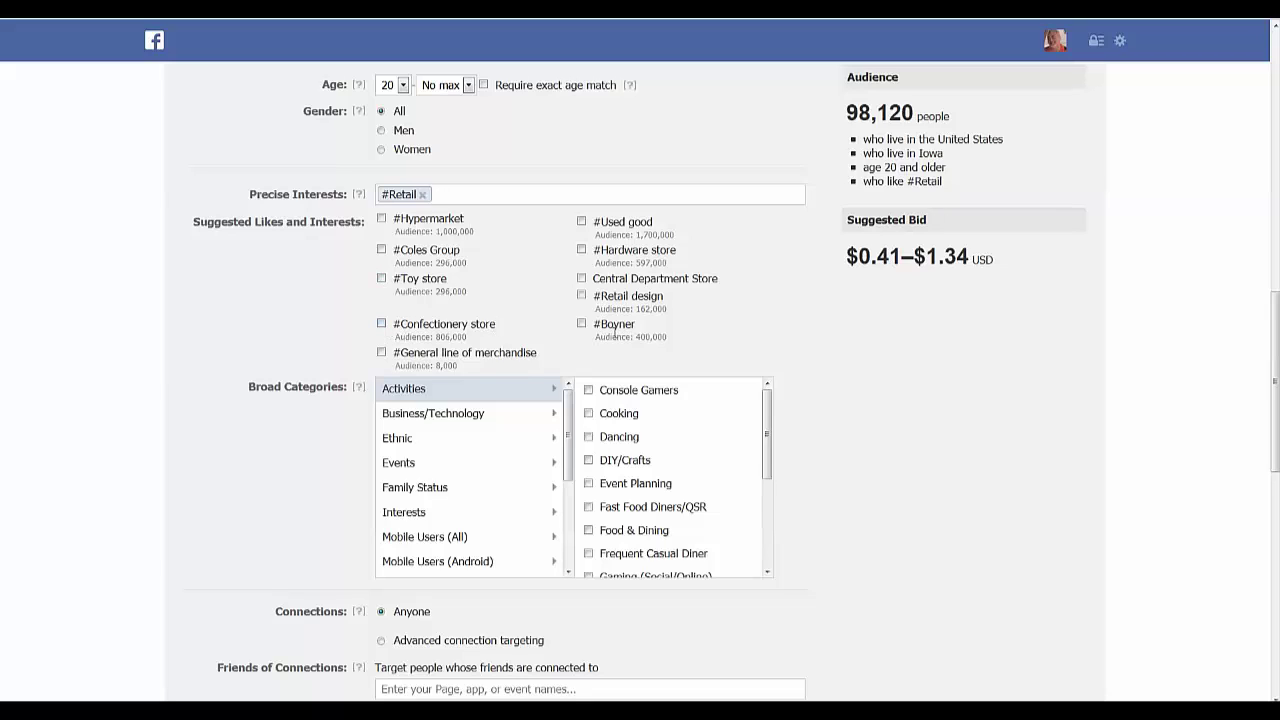
Step: Target the Small Business Owners broad category under Business/Technology
{"action": "scroll", "coordinate": [67, 448], "scroll_direction": "down", "scroll_amount": 1}
{"action": "scroll", "coordinate": [67, 448], "scroll_direction": "down", "scroll_amount": 2}
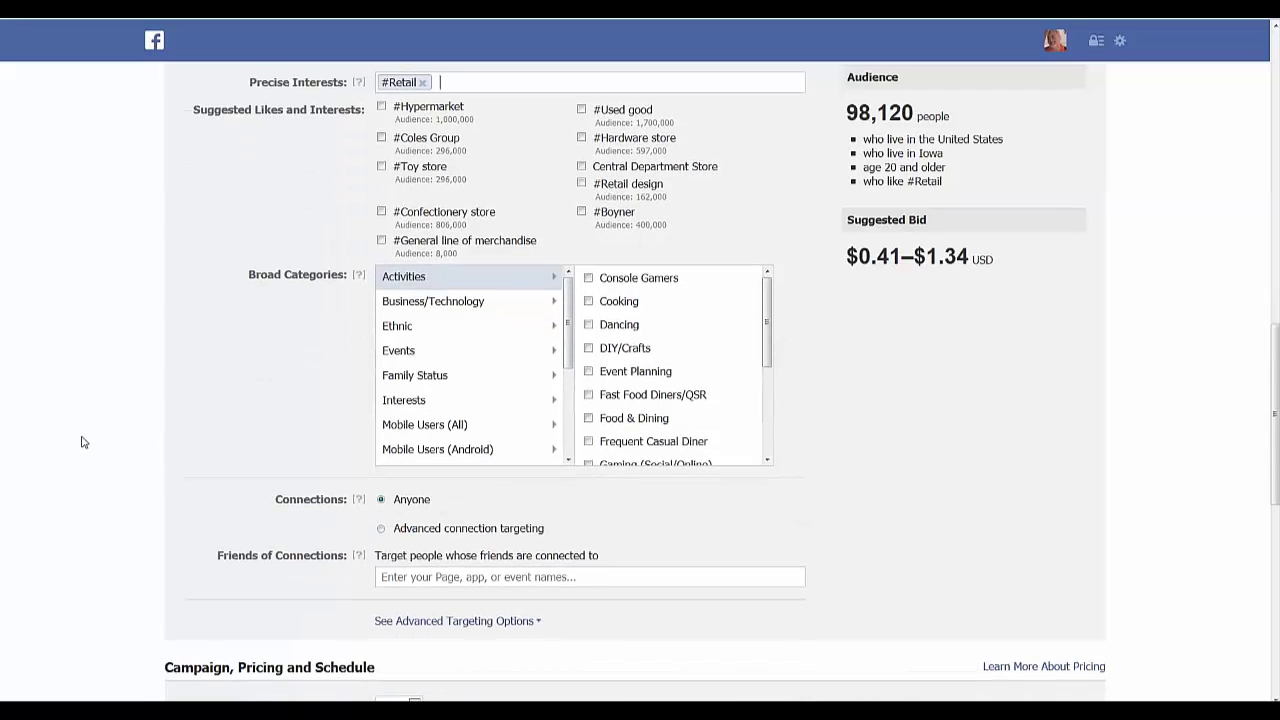
{"action": "left_click", "coordinate": [457, 303]}
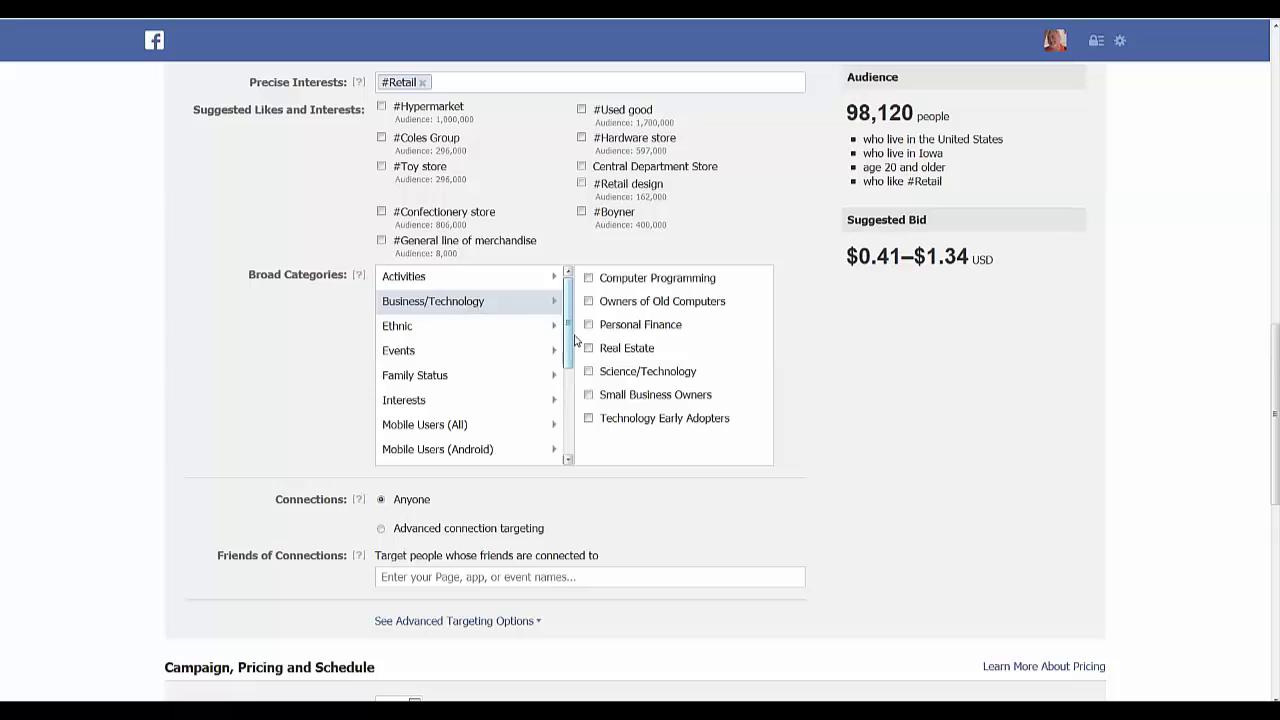
{"action": "left_click", "coordinate": [588, 395]}
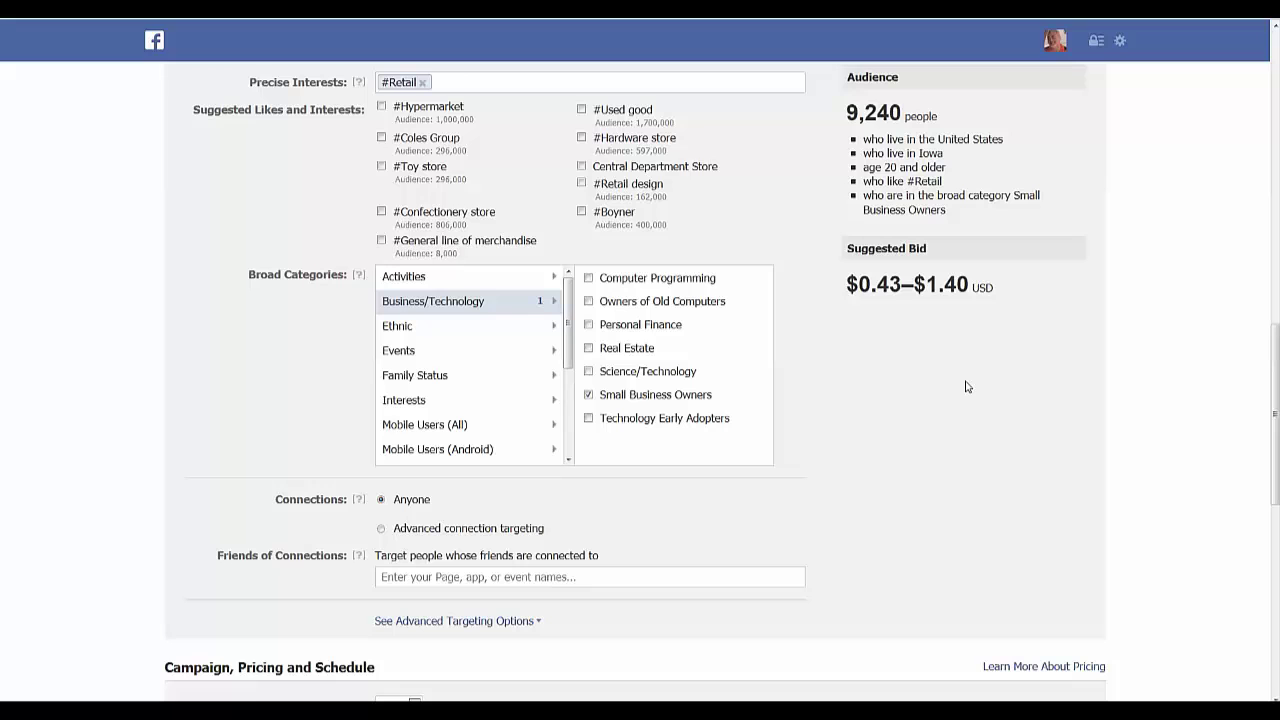
Step: Set the campaign budget to 2.00 USD per day and schedule the campaign with a start and end date
{"action": "scroll", "coordinate": [967, 386], "scroll_direction": "down", "scroll_amount": 2}
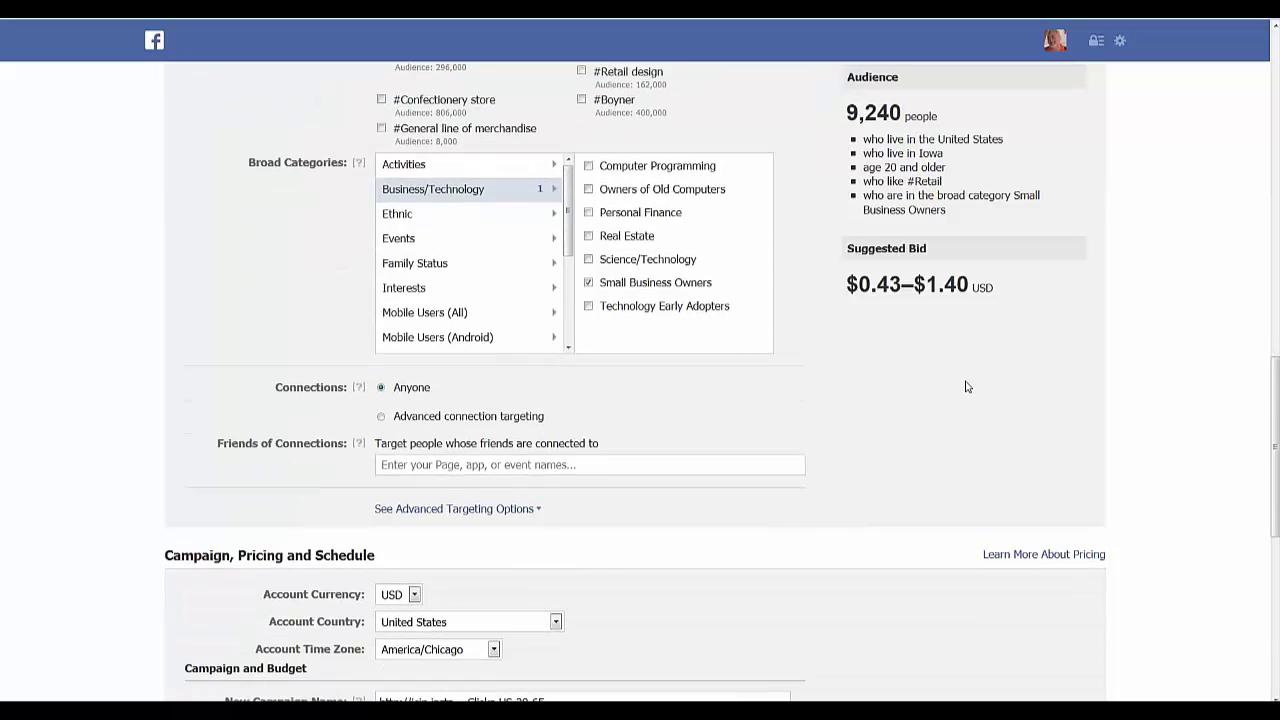
{"action": "scroll", "coordinate": [967, 386], "scroll_direction": "down", "scroll_amount": 2}
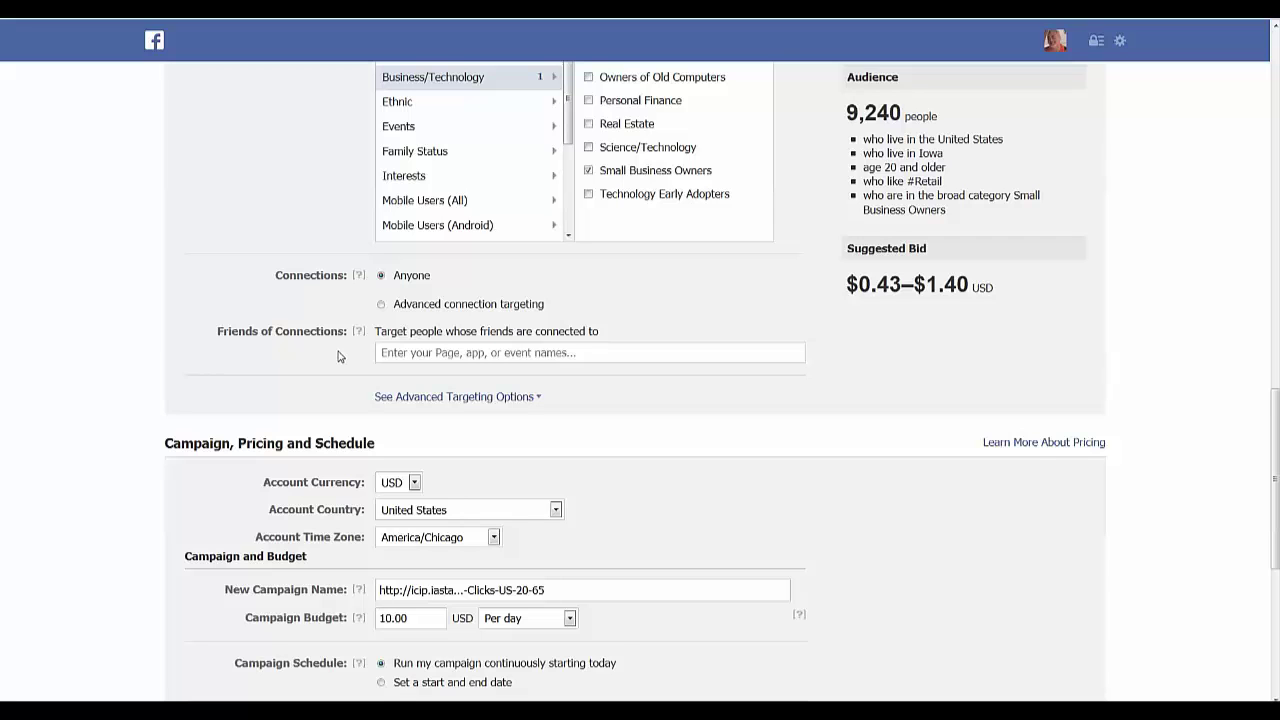
{"action": "scroll", "coordinate": [337, 356], "scroll_direction": "up", "scroll_amount": 2}
{"action": "scroll", "coordinate": [338, 356], "scroll_direction": "up", "scroll_amount": 1}
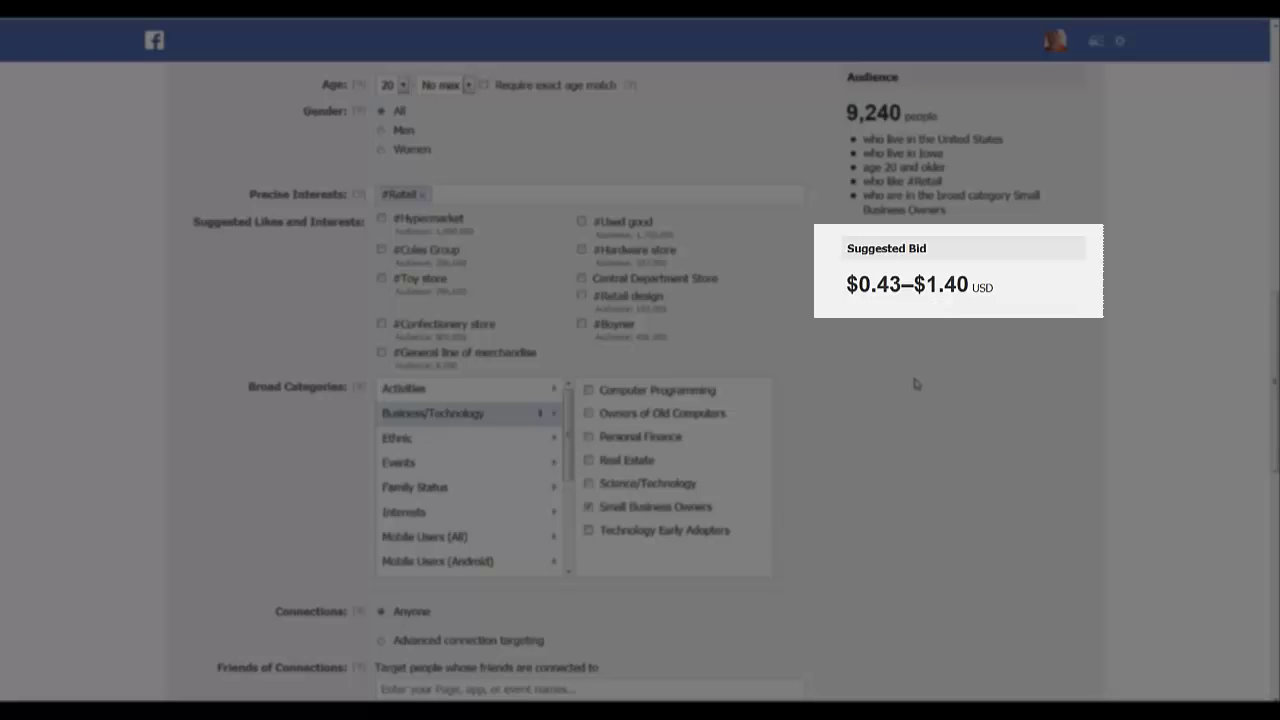
{"action": "scroll", "coordinate": [914, 384], "scroll_direction": "down", "scroll_amount": 5}
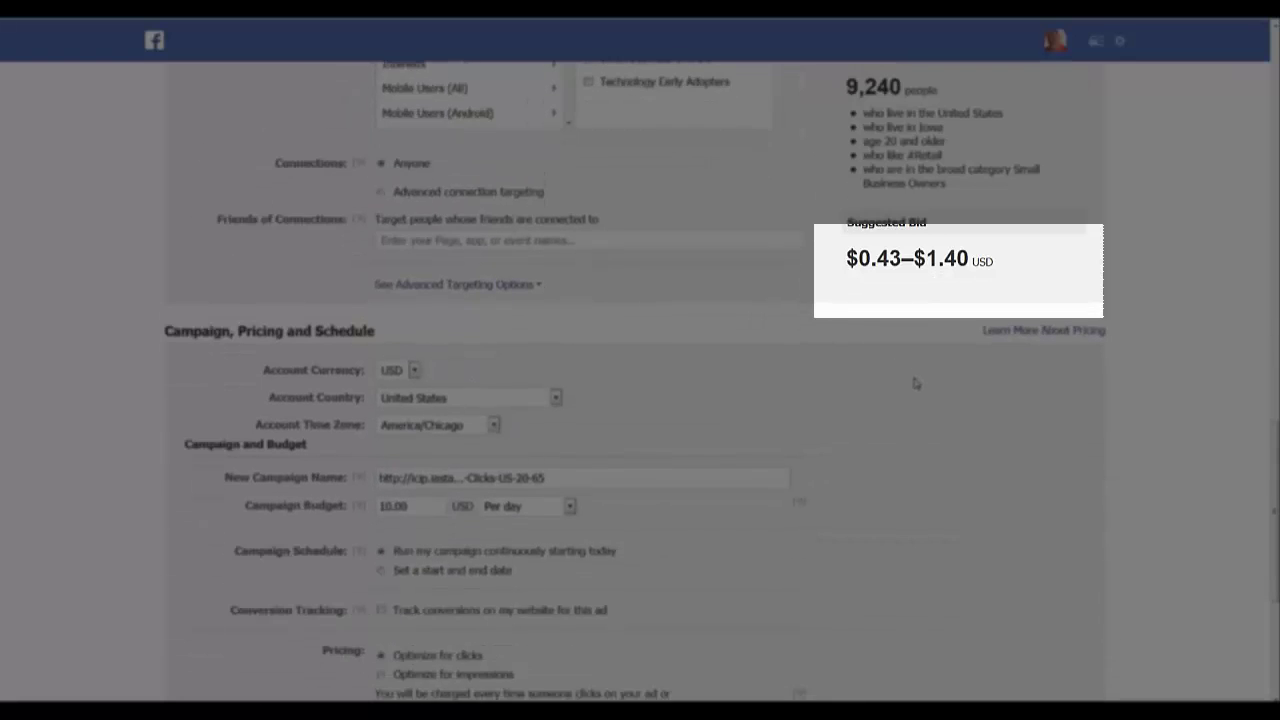
{"action": "scroll", "coordinate": [914, 384], "scroll_direction": "down", "scroll_amount": 3}
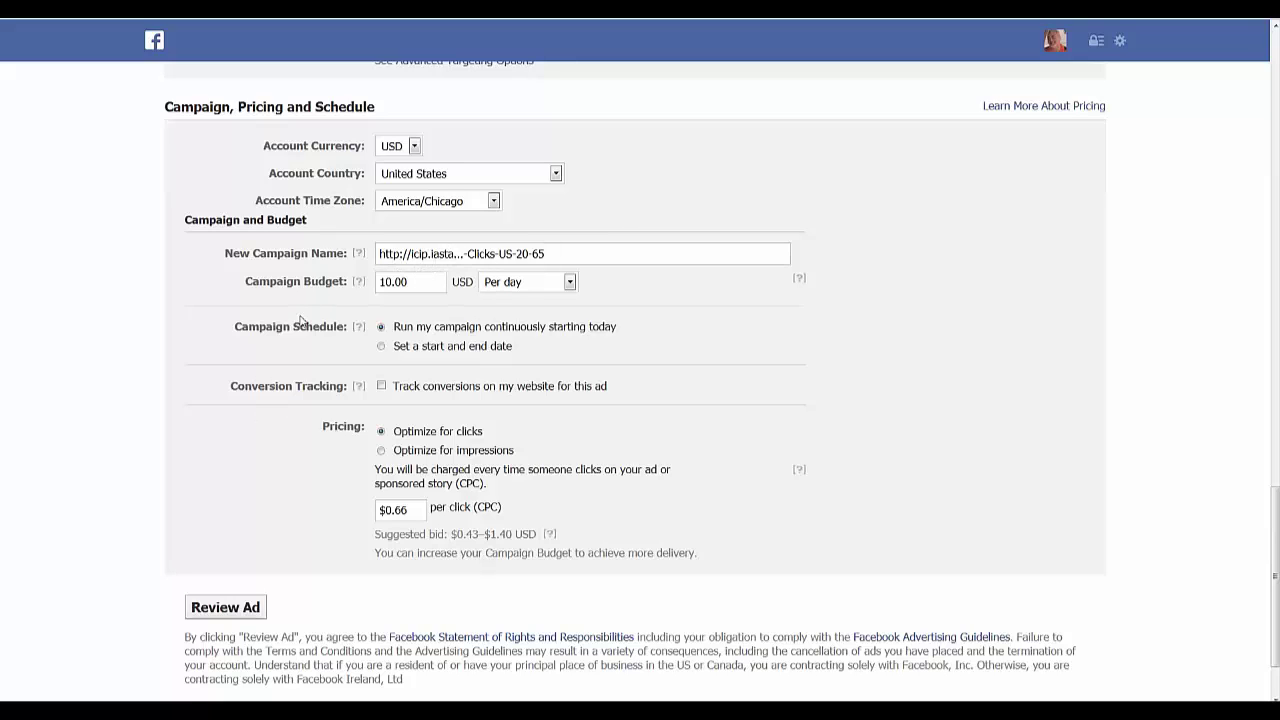
{"action": "left_click_drag", "start_coordinate": [410, 285], "coordinate": [371, 281]}
{"action": "type", "text": "2.00"}
{"action": "left_click", "coordinate": [381, 344]}
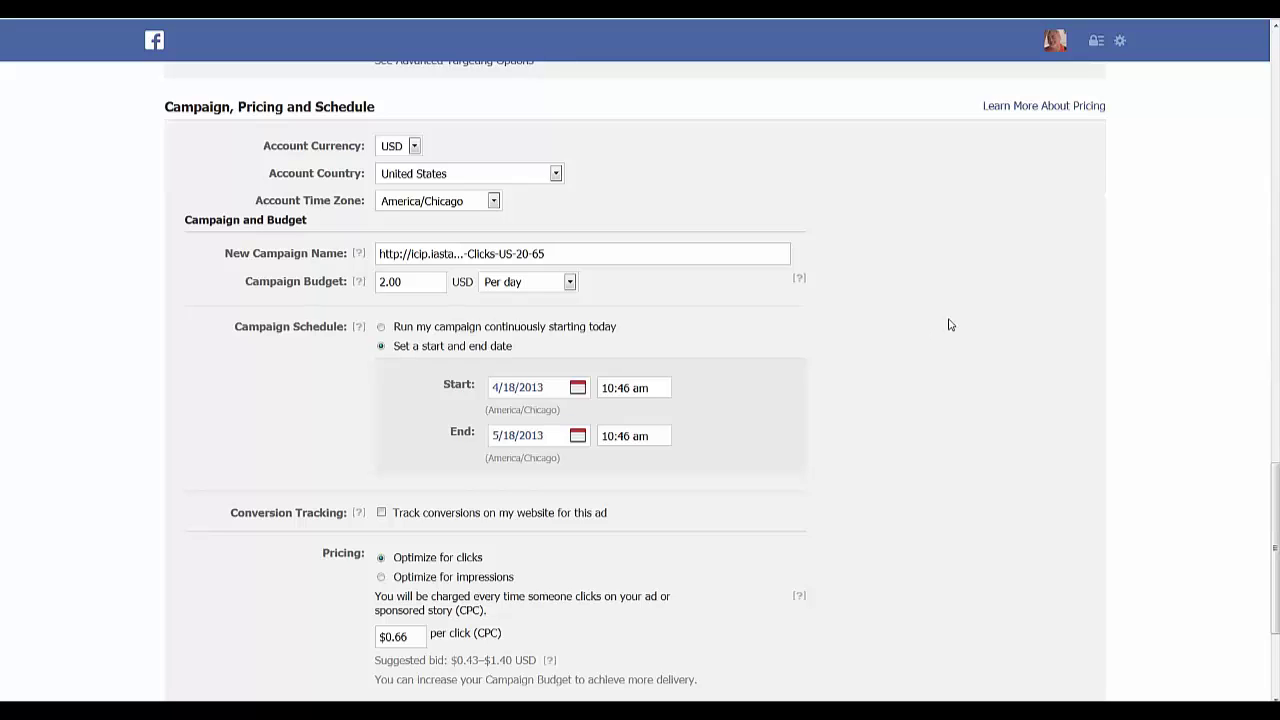
Step: Compare click and impression pricing, choose to optimize for impressions, and submit the ad for review
{"action": "scroll", "coordinate": [925, 385], "scroll_direction": "down", "scroll_amount": 2}
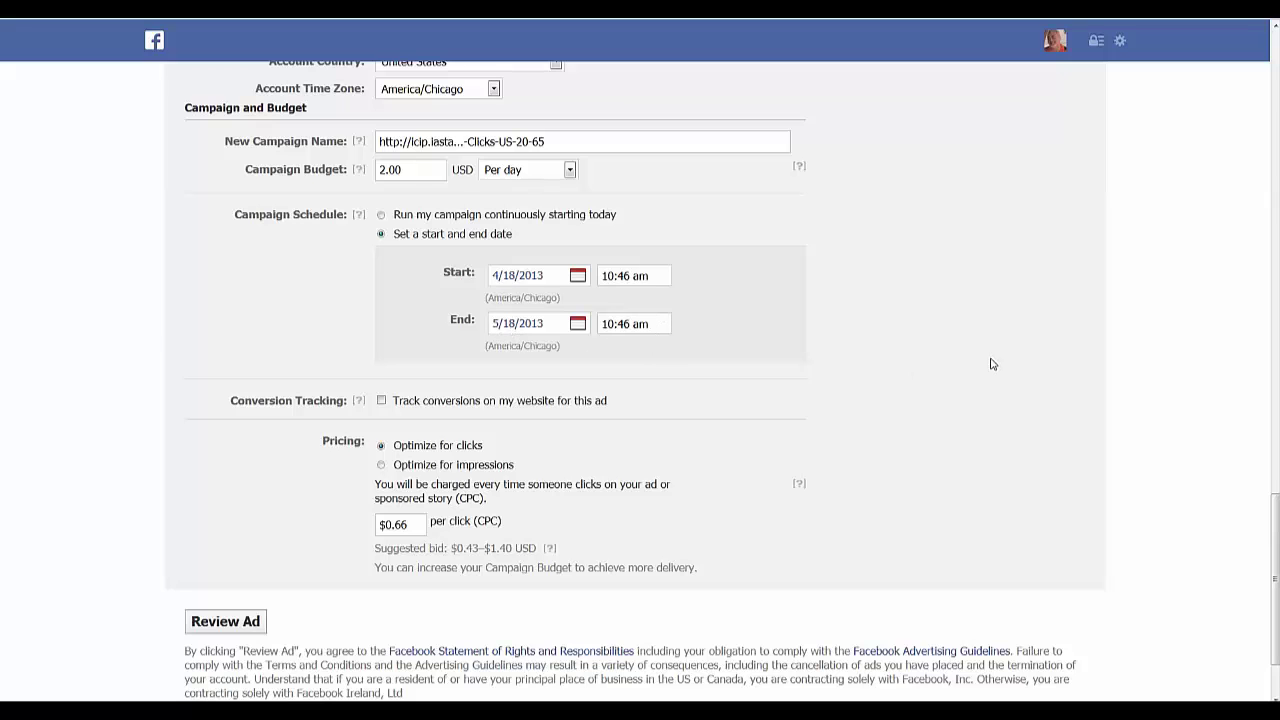
{"action": "scroll", "coordinate": [992, 364], "scroll_direction": "down", "scroll_amount": 2}
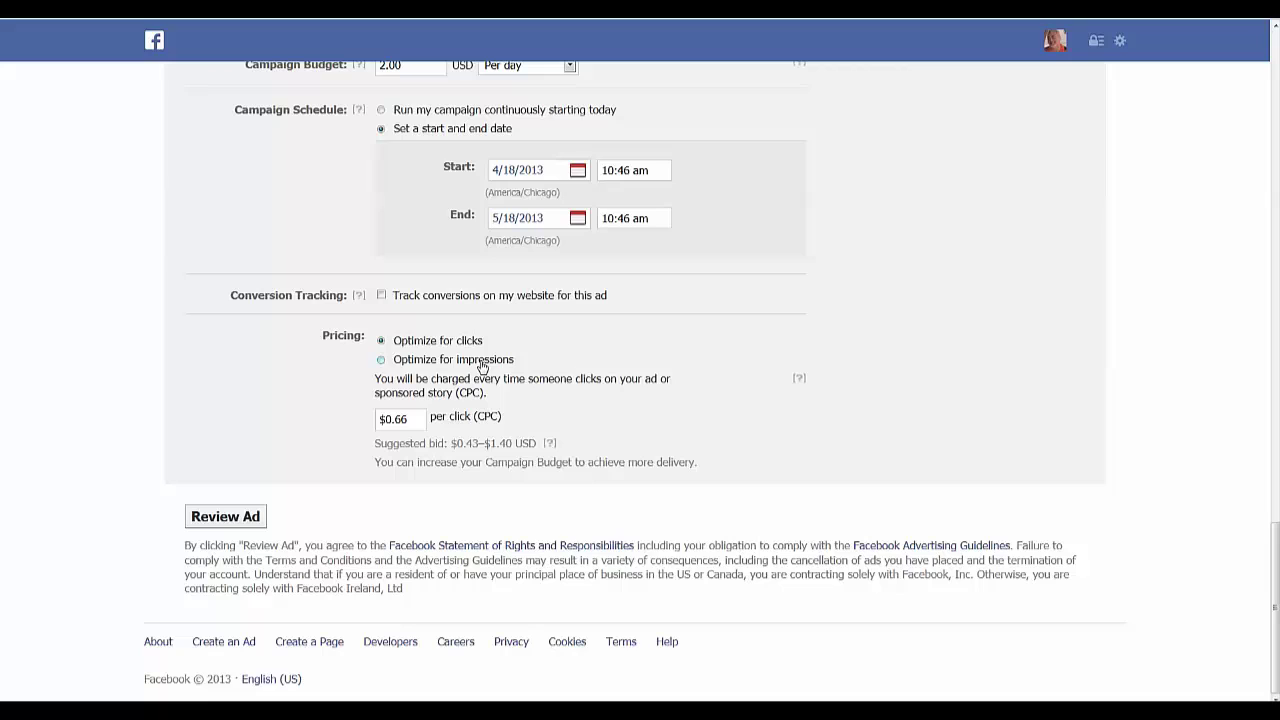
{"action": "left_click", "coordinate": [380, 360]}
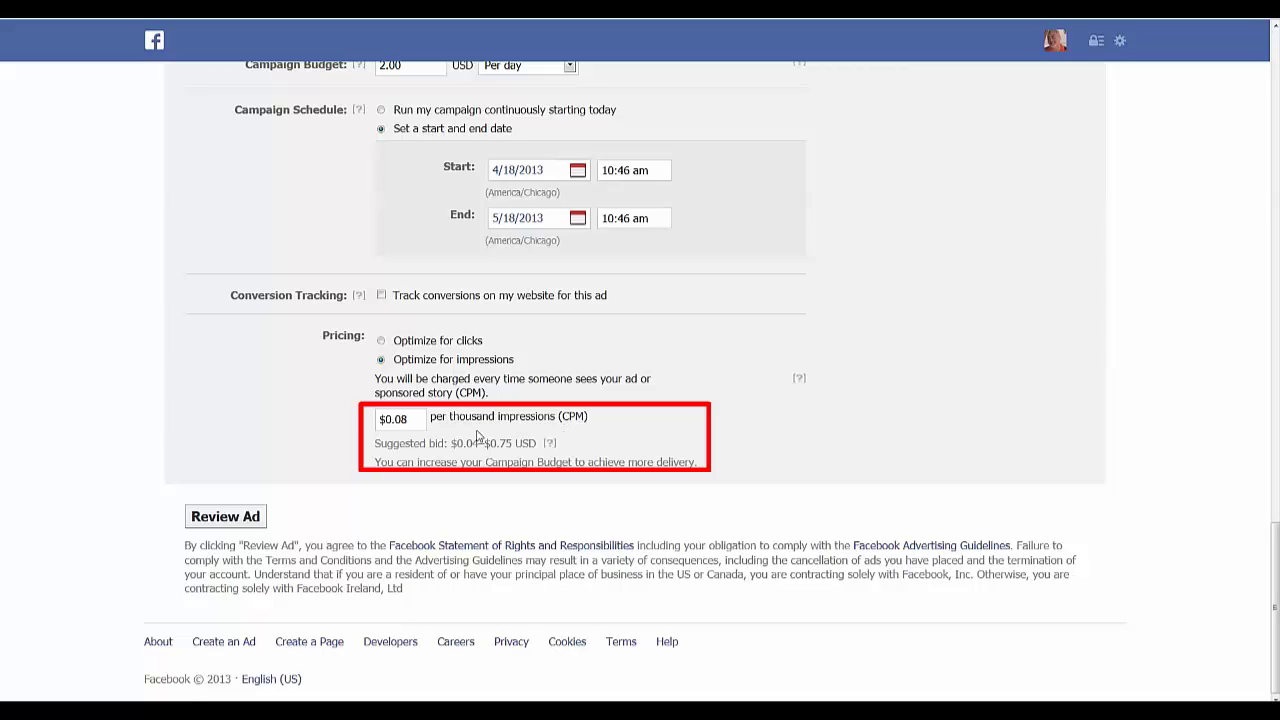
{"action": "left_click", "coordinate": [381, 341]}
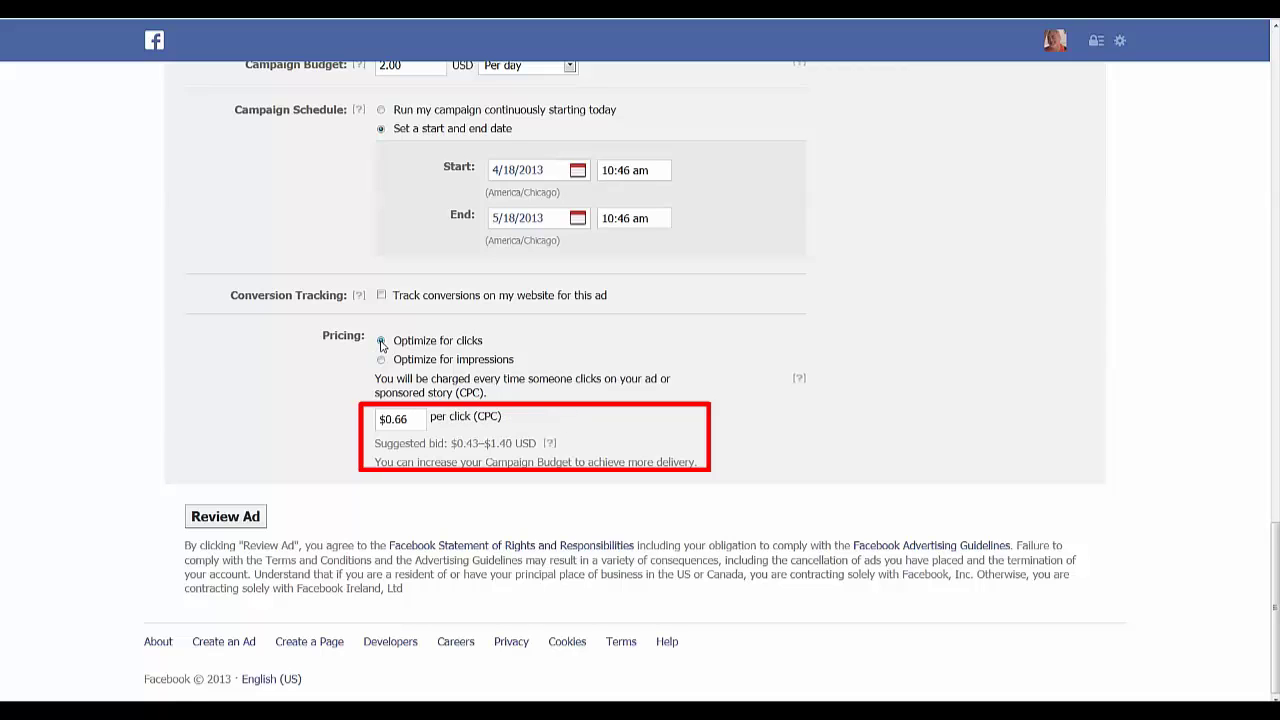
{"action": "right_click", "coordinate": [395, 425]}
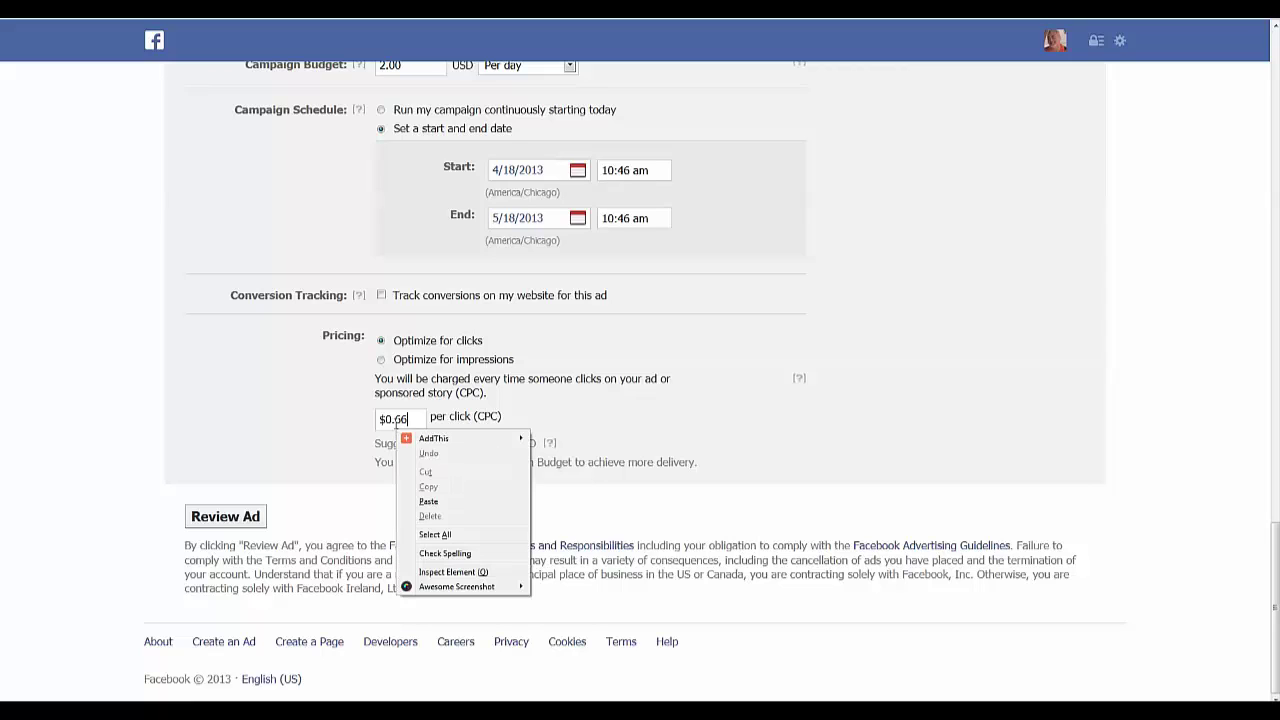
{"action": "left_click", "coordinate": [381, 361]}
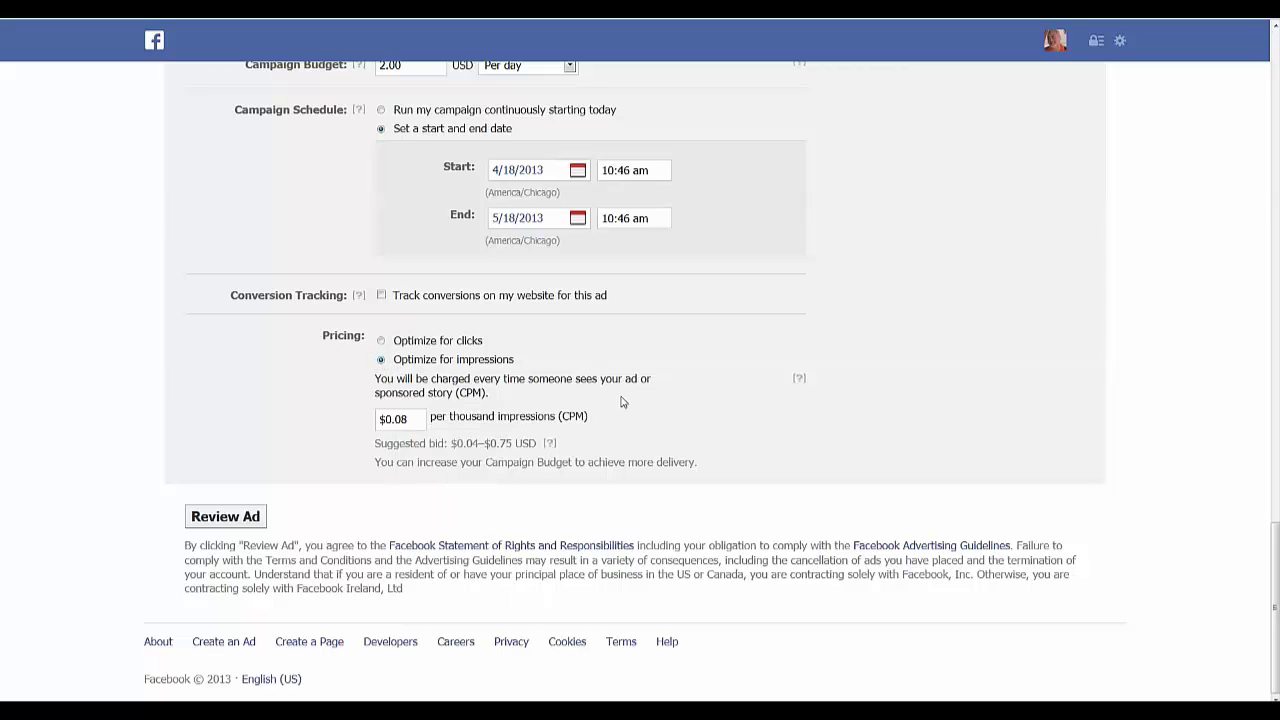
{"action": "left_click", "coordinate": [223, 517]}
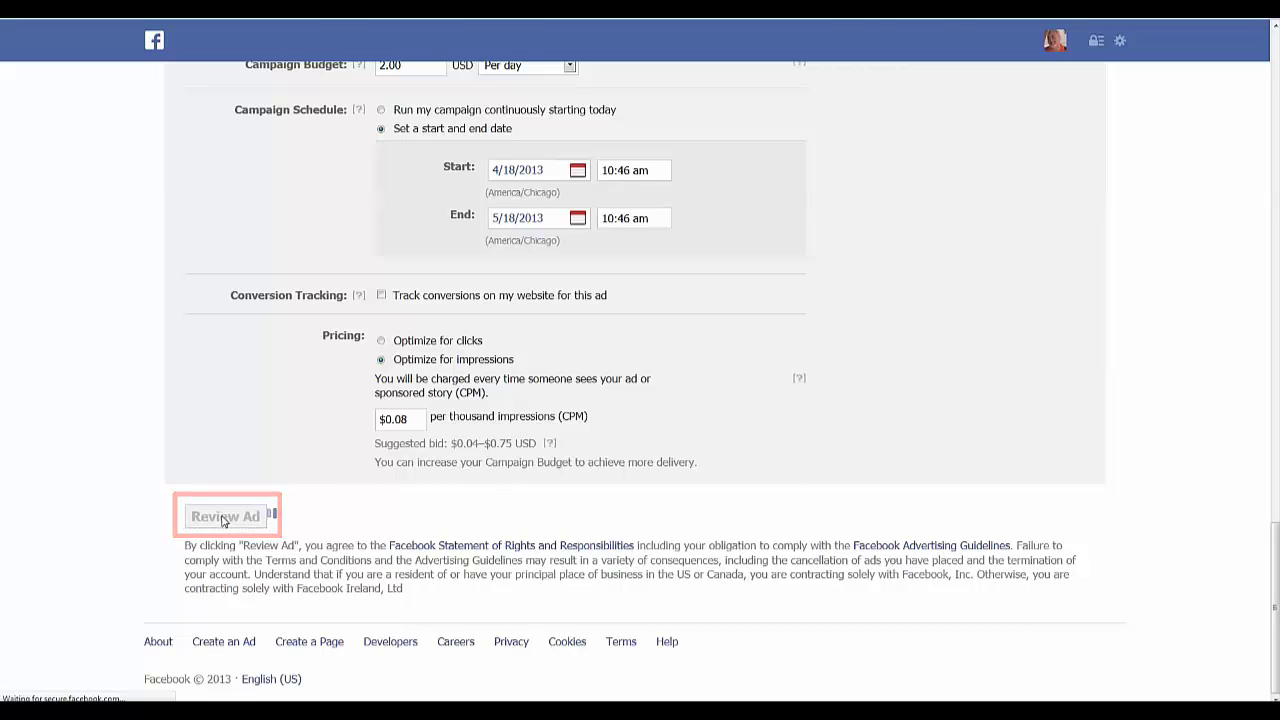